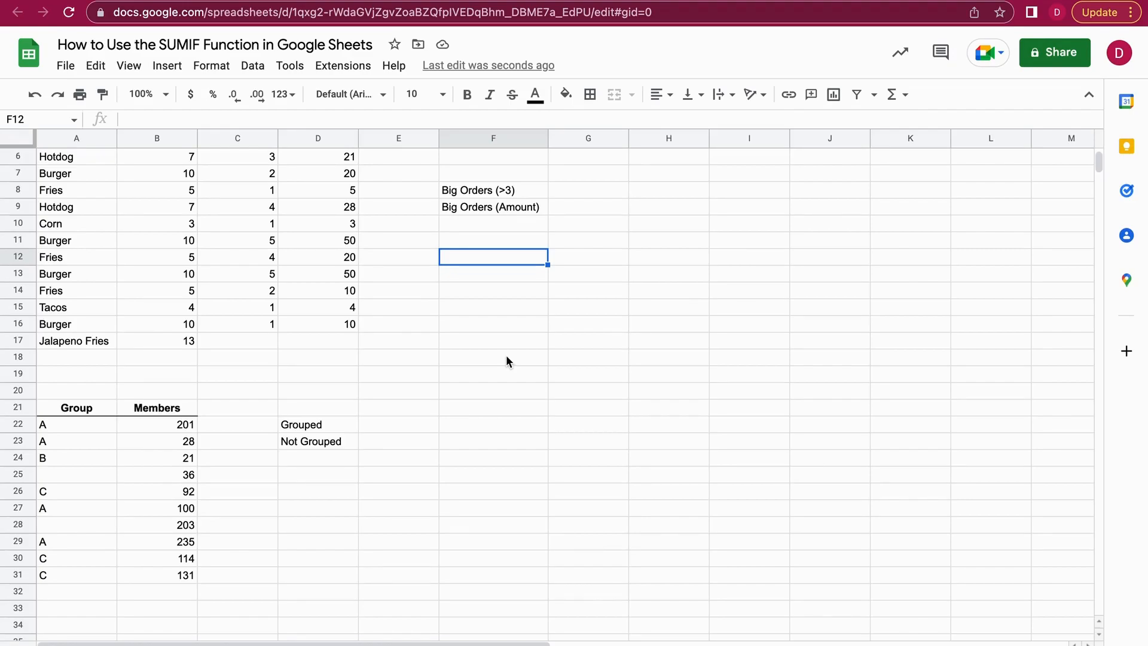
Step: Enter =SUMIF(A4:A17,"Burger",C4:C17) in G3 to total the amount of burgers sold
{"action": "scroll", "coordinate": [487, 310], "scroll_direction": "up", "scroll_amount": 3}
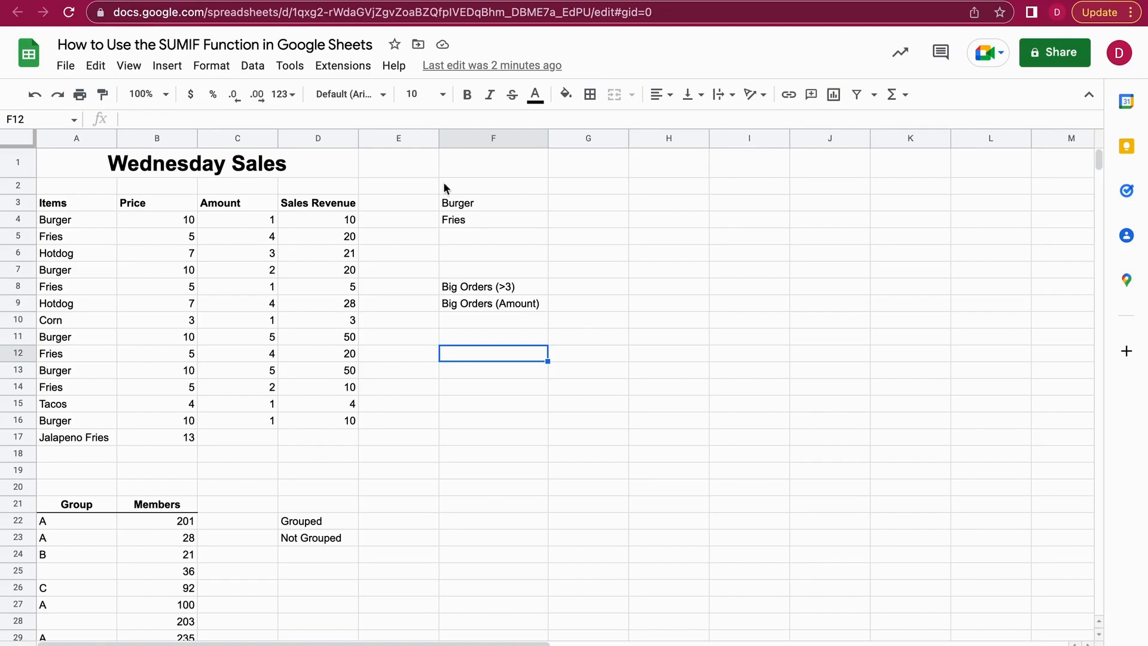
{"action": "left_click", "coordinate": [577, 210]}
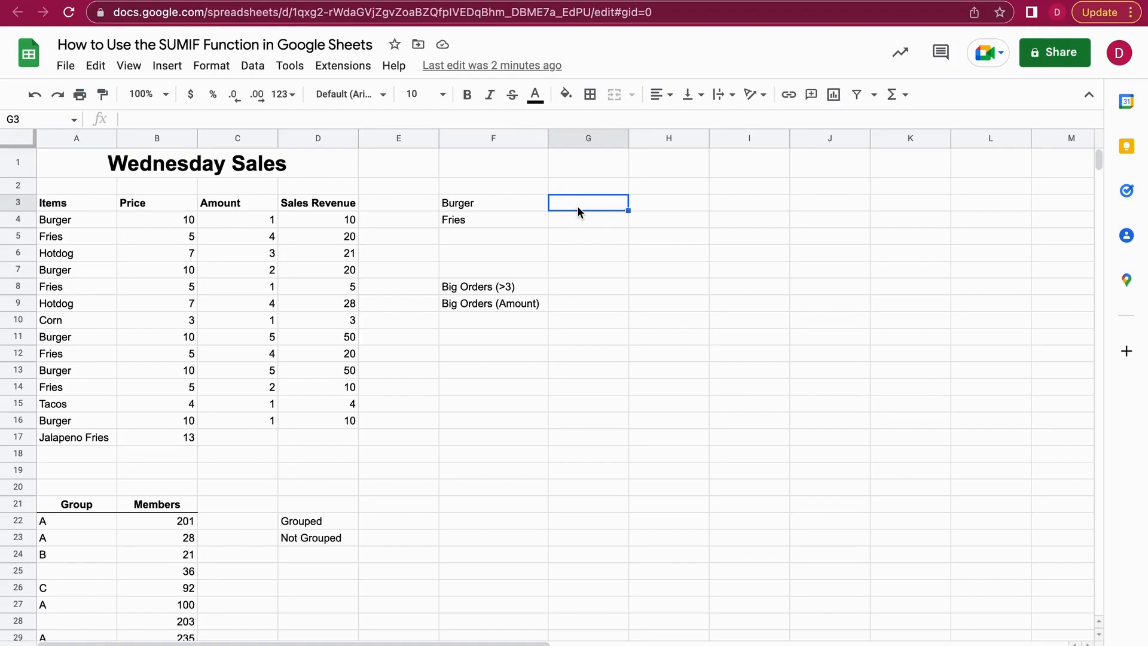
{"action": "type", "text": "="}
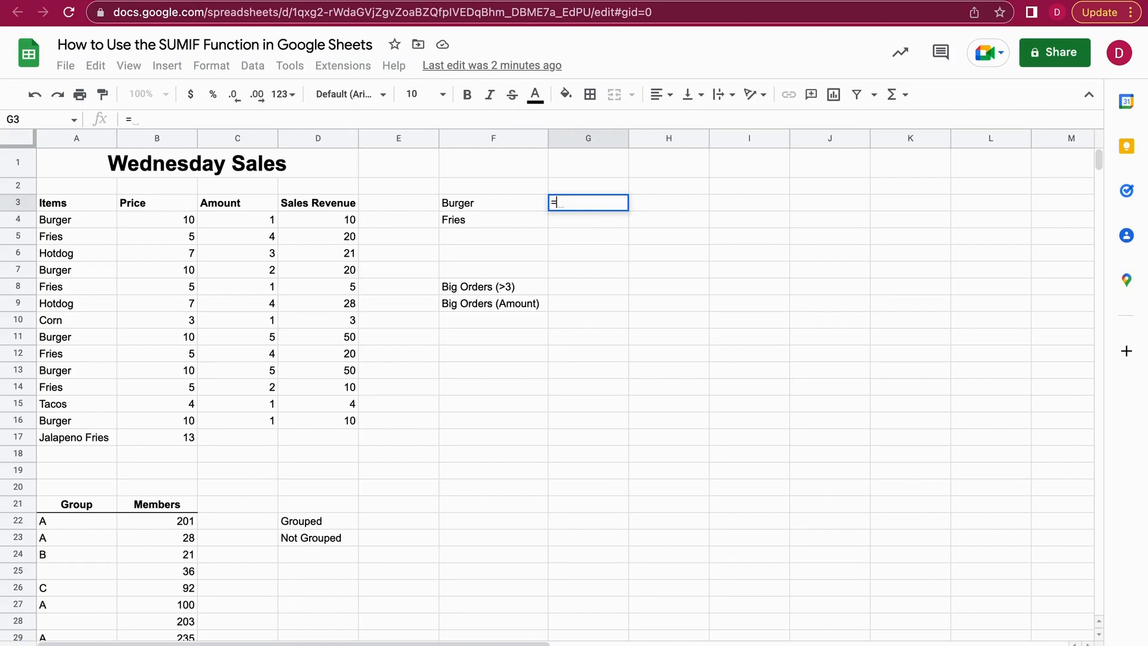
{"action": "type", "text": "SUMIF"}
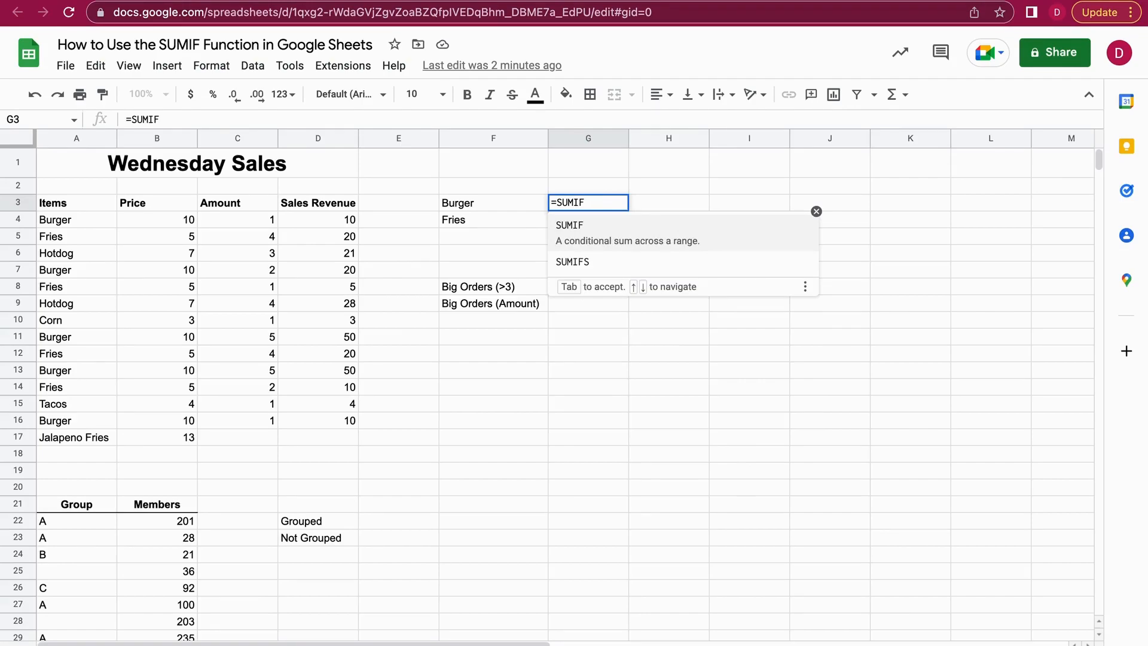
{"action": "type", "text": "("}
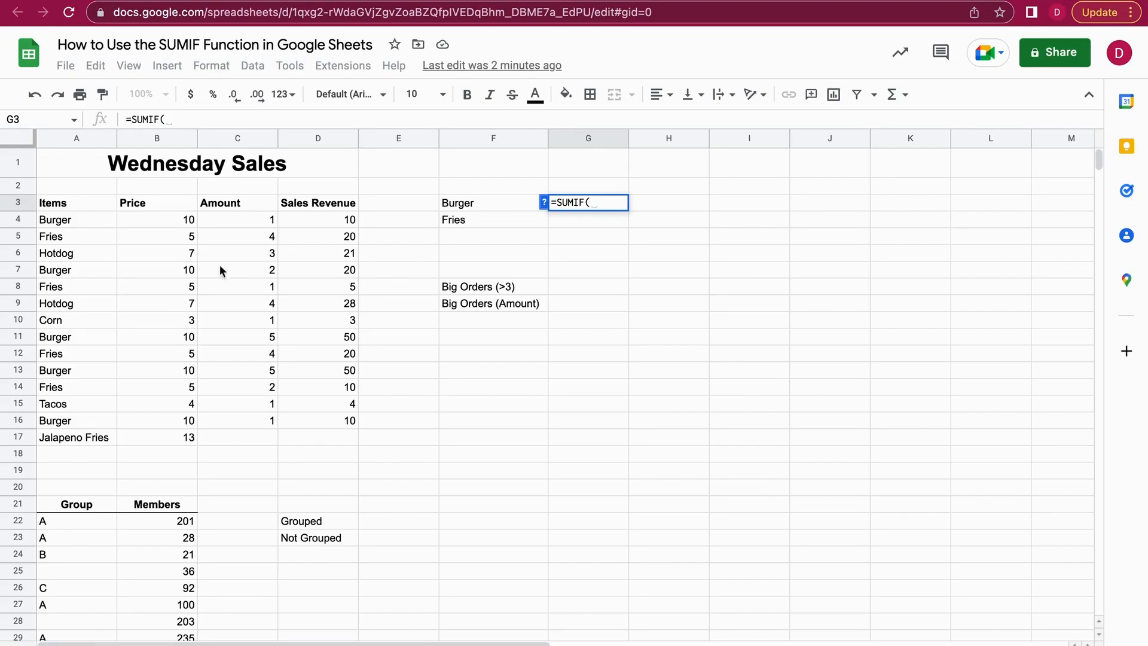
{"action": "left_click_drag", "start_coordinate": [95, 220], "coordinate": [99, 438]}
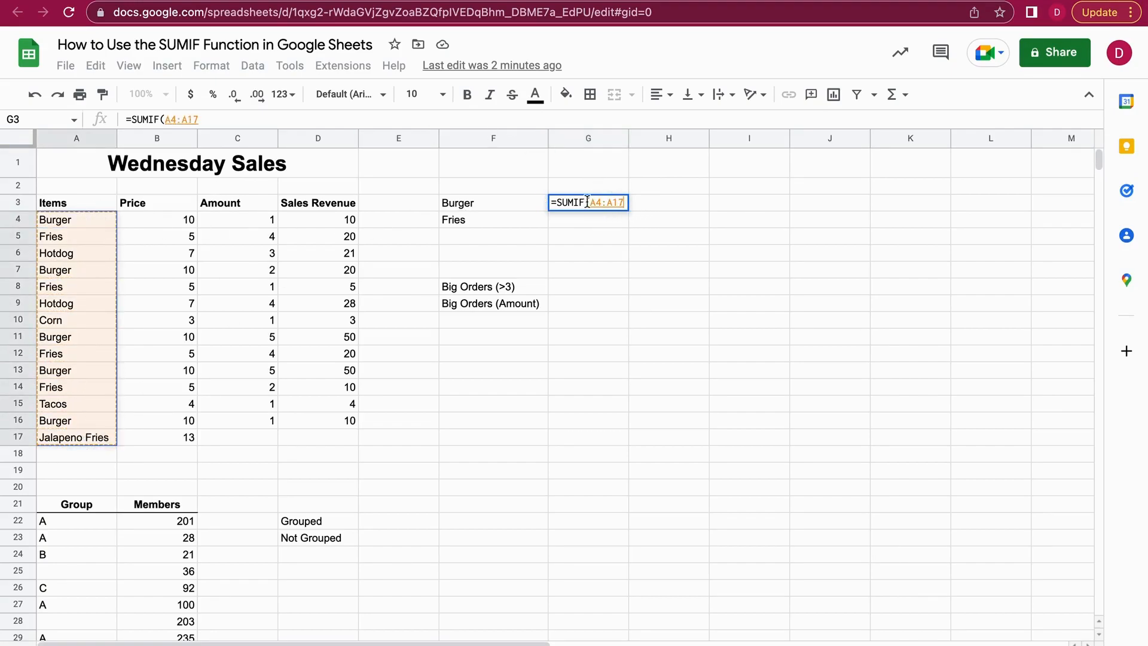
{"action": "type", "text": ","}
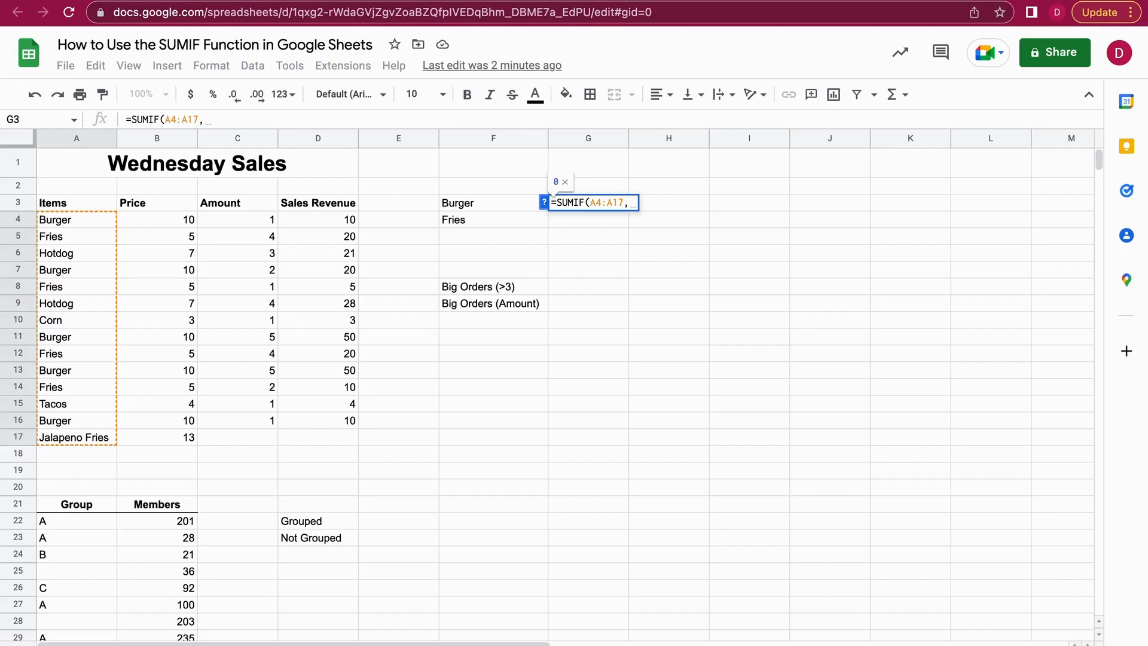
{"action": "type", "text": "\"Burger"}
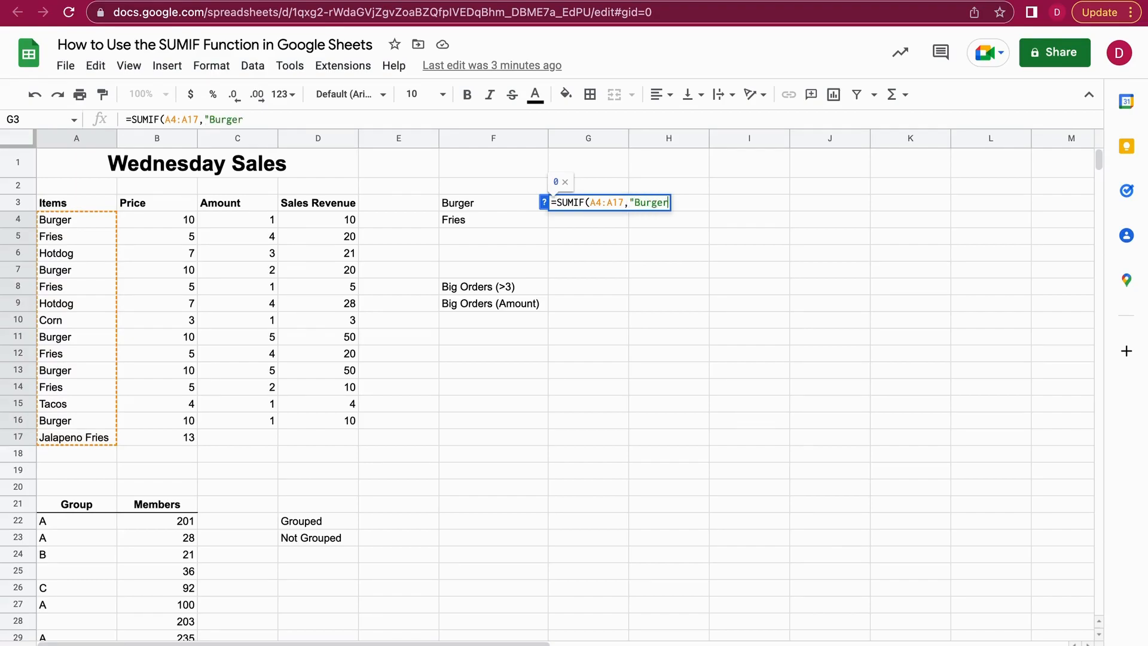
{"action": "type", "text": "\""}
{"action": "type", "text": ","}
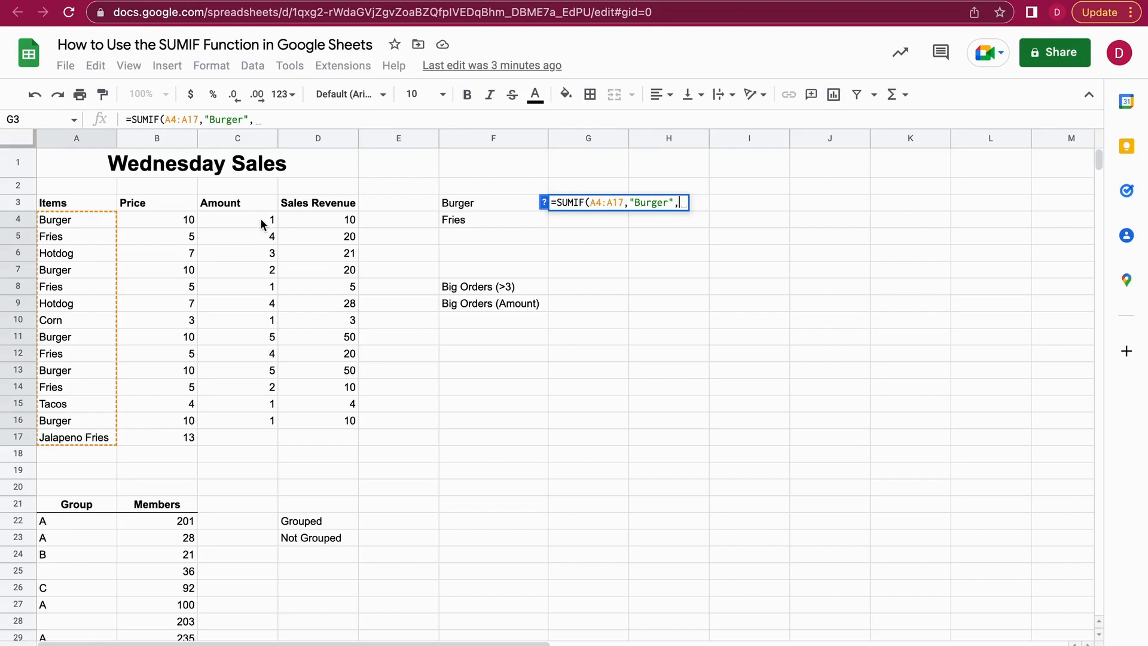
{"action": "left_click_drag", "start_coordinate": [261, 224], "coordinate": [265, 443]}
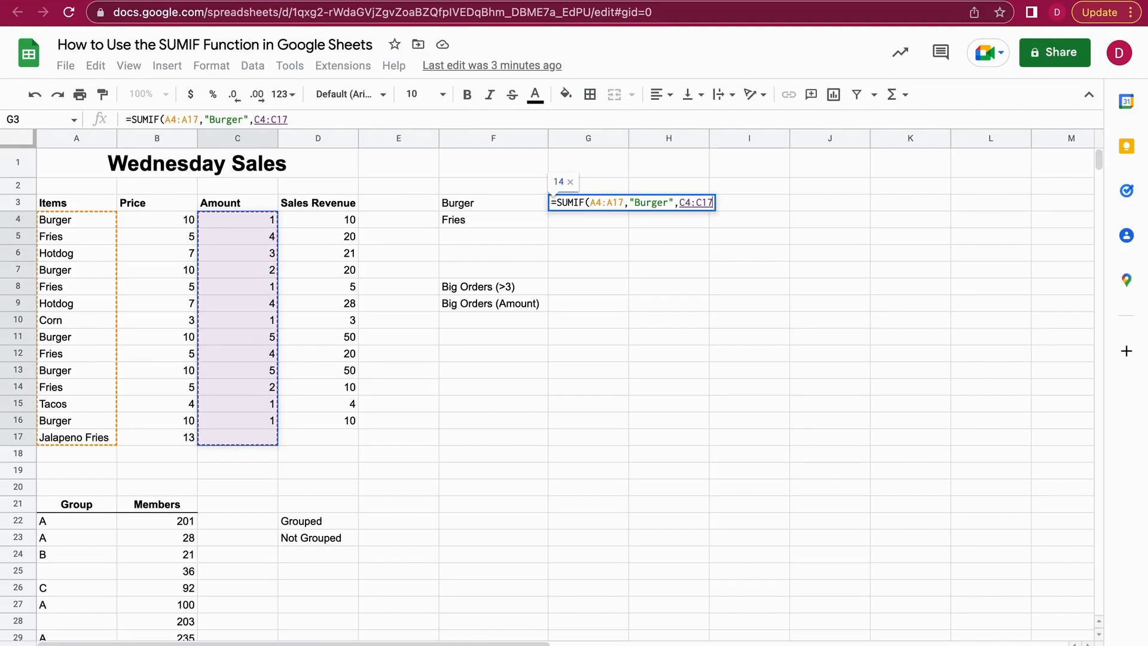
{"action": "type", "text": ")"}
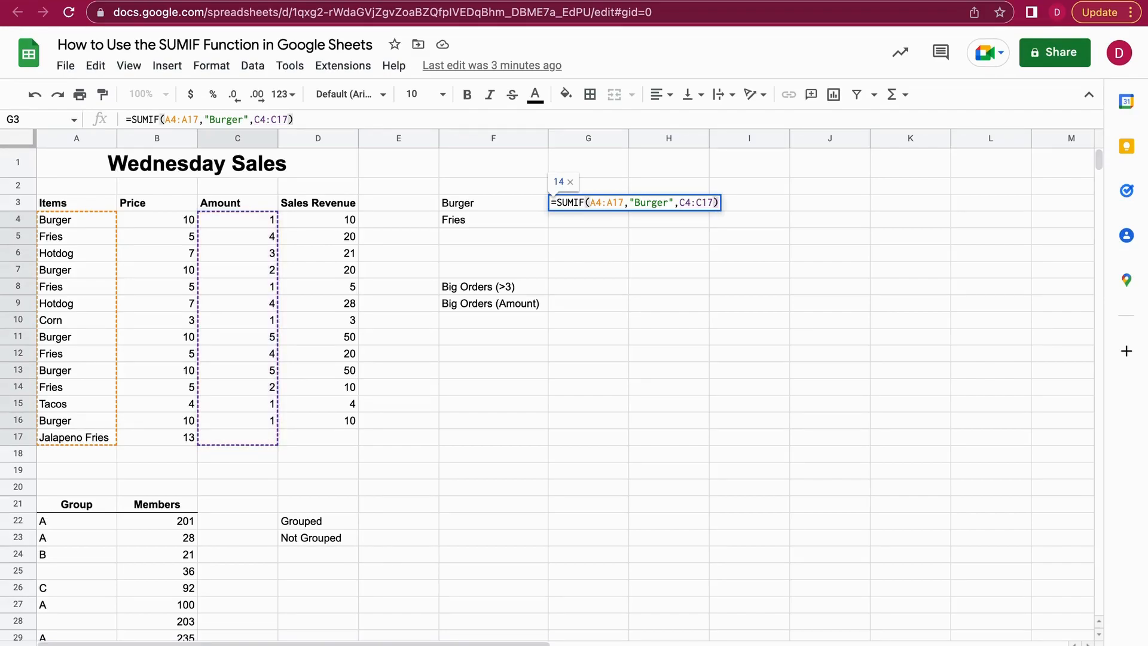
{"action": "key", "text": "Return"}
Step: Check the burger formula in G3 against the individual Burger amounts in column C
{"action": "left_click", "coordinate": [738, 208]}
{"action": "left_click", "coordinate": [597, 207]}
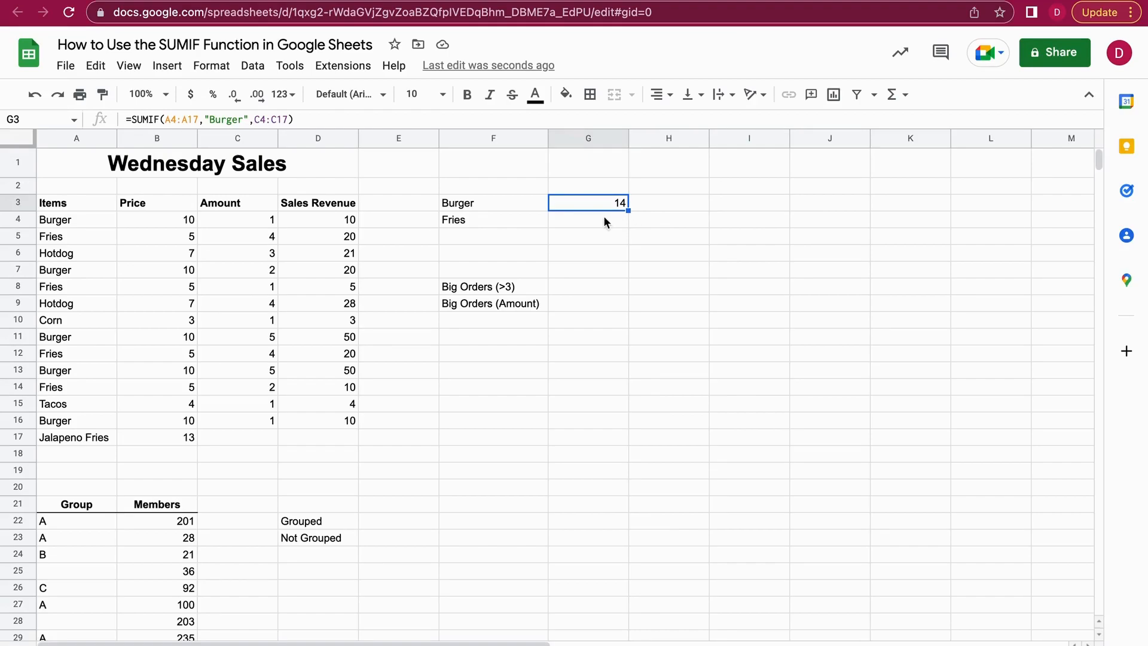
{"action": "left_click", "coordinate": [250, 227]}
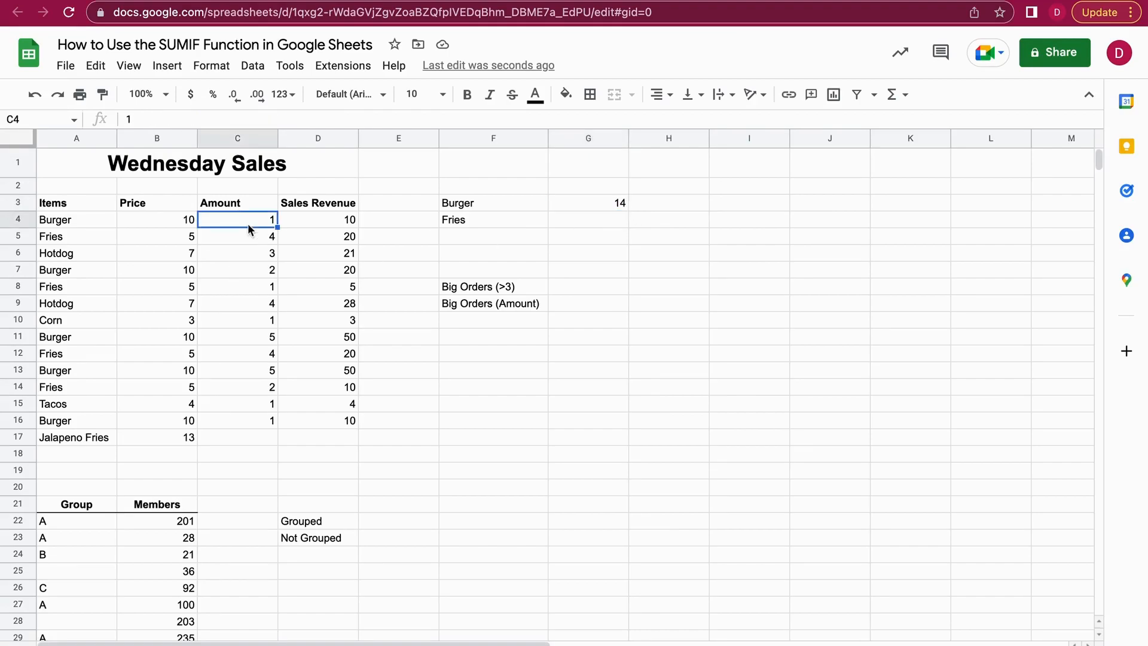
{"action": "left_click", "coordinate": [267, 277]}
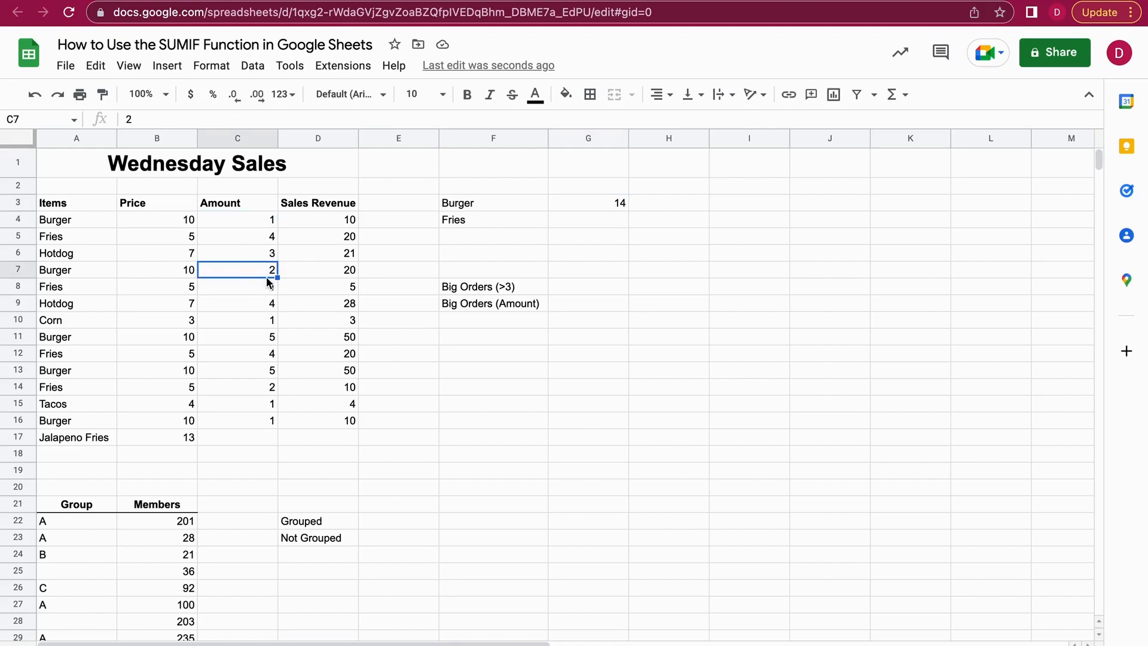
{"action": "left_click", "coordinate": [264, 344]}
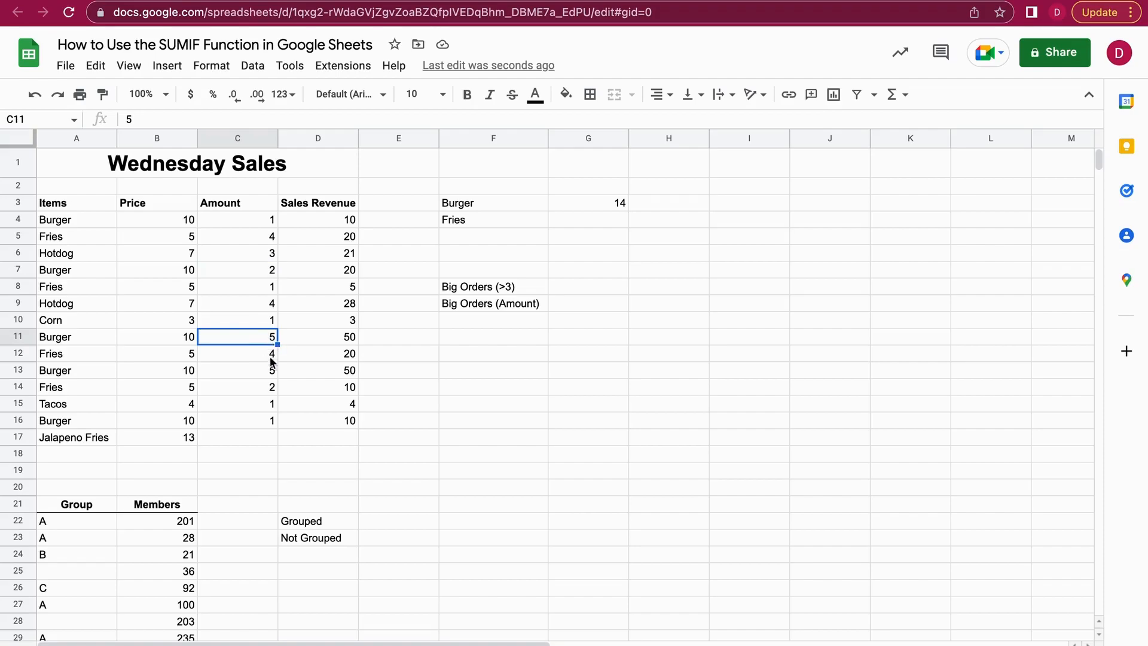
{"action": "left_click", "coordinate": [265, 376]}
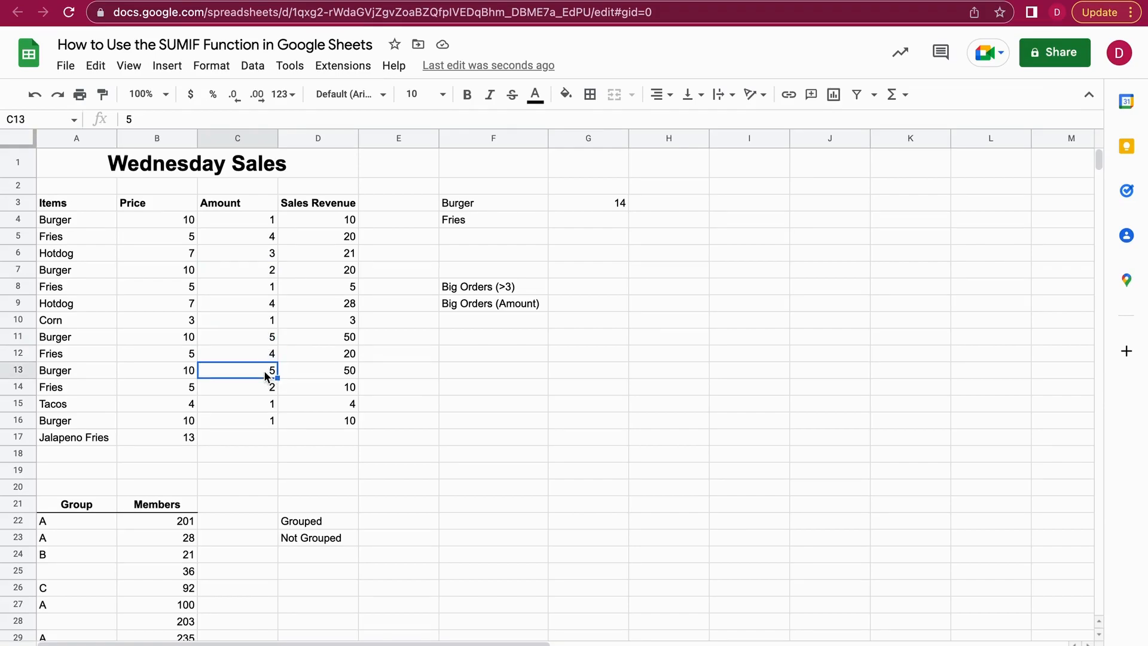
{"action": "left_click", "coordinate": [269, 421]}
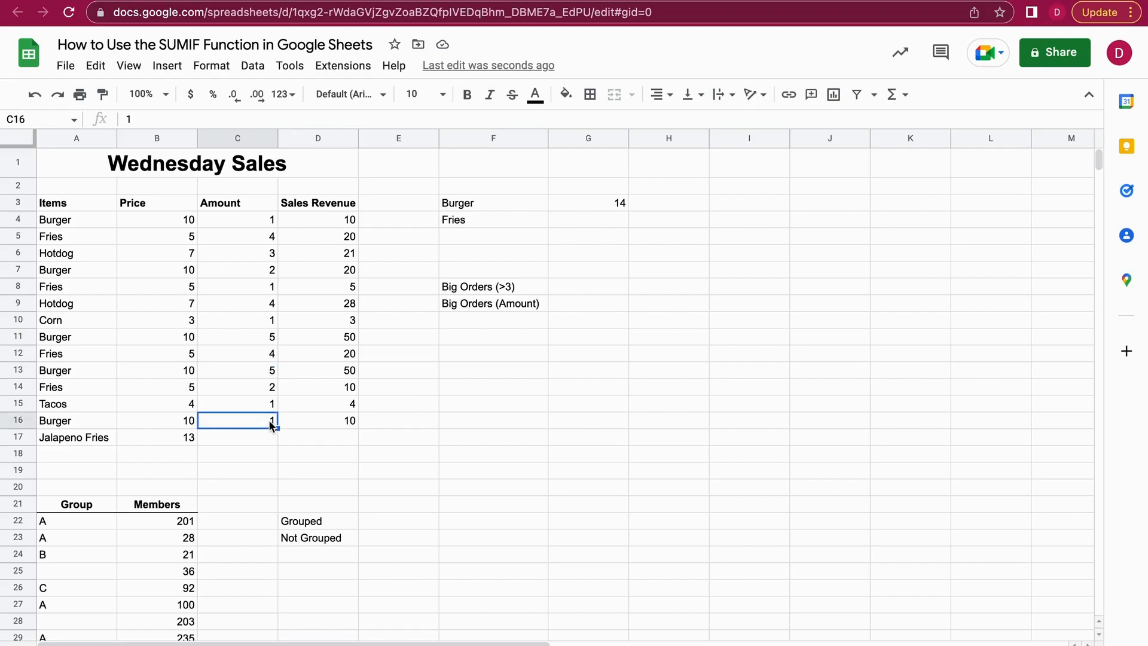
{"action": "left_click", "coordinate": [591, 258]}
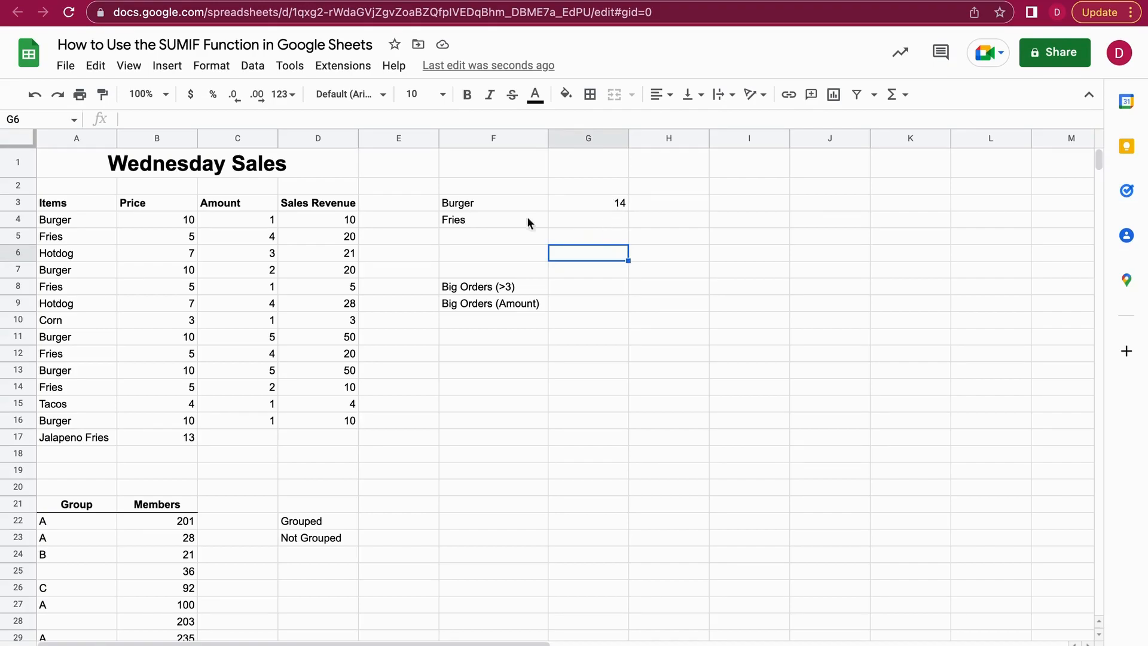
Step: Enter =SUMIF(A4:A17,F4,C4:C17) in G4 to total the fries sold, using the Fries label cell as the criterion
{"action": "left_click", "coordinate": [471, 222]}
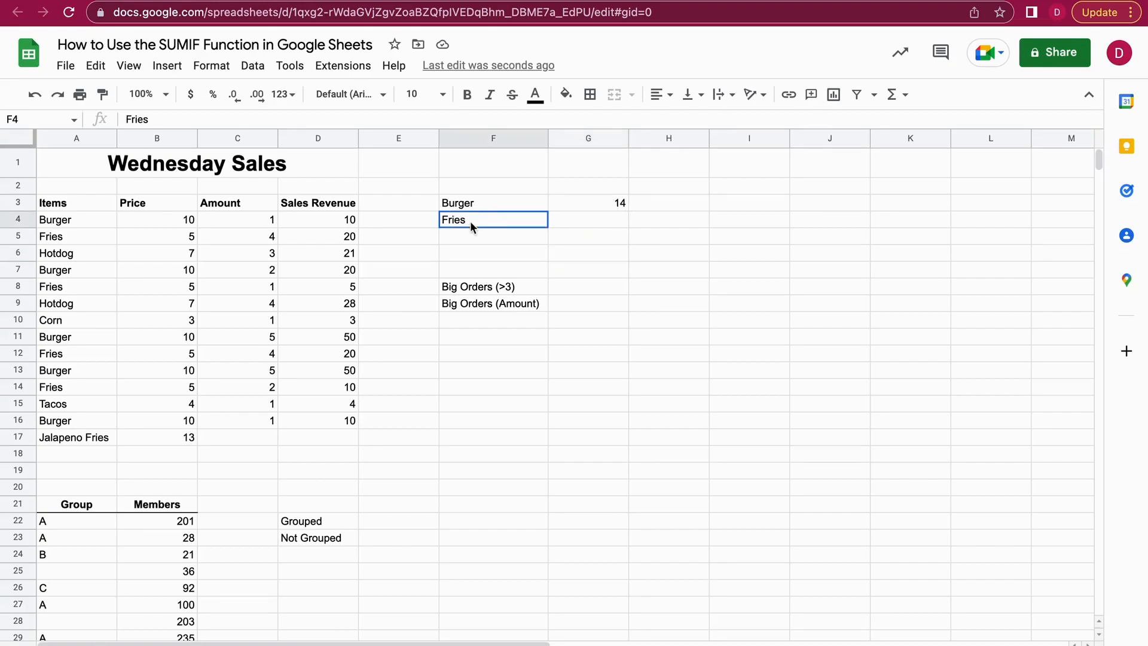
{"action": "left_click", "coordinate": [589, 224]}
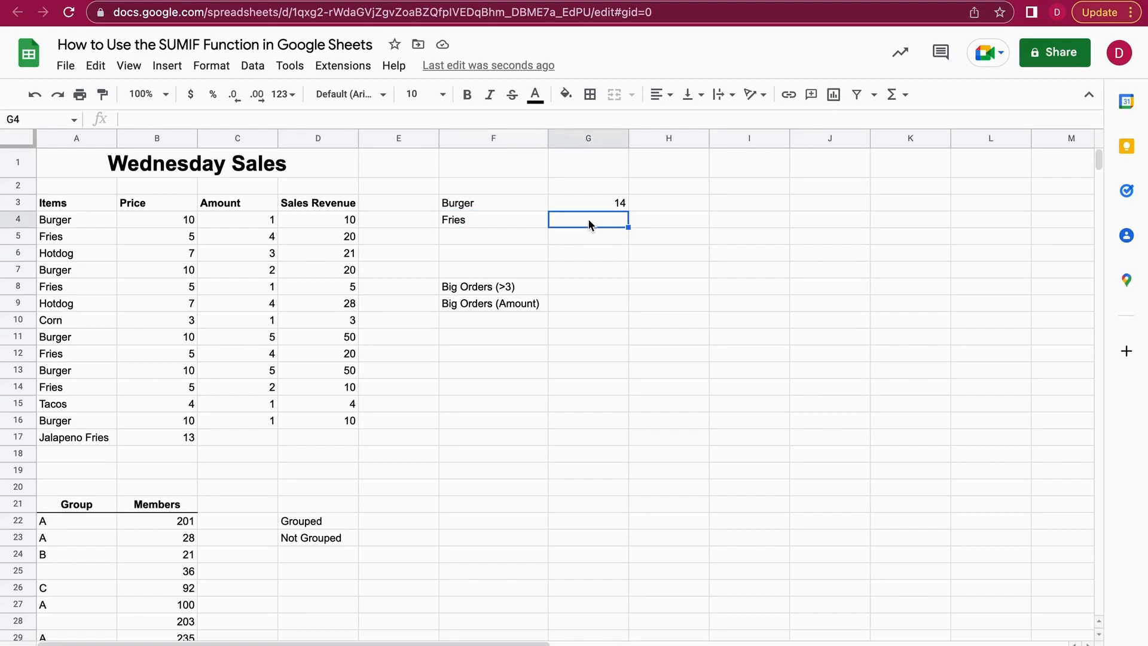
{"action": "type", "text": "=SUMIF"}
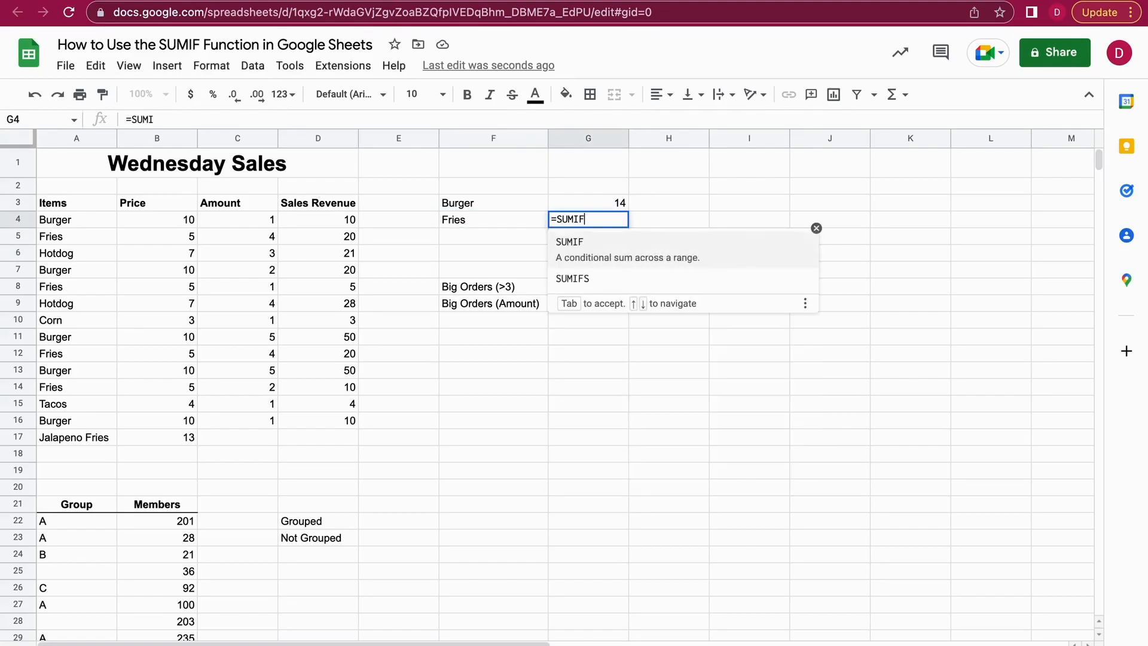
{"action": "type", "text": "("}
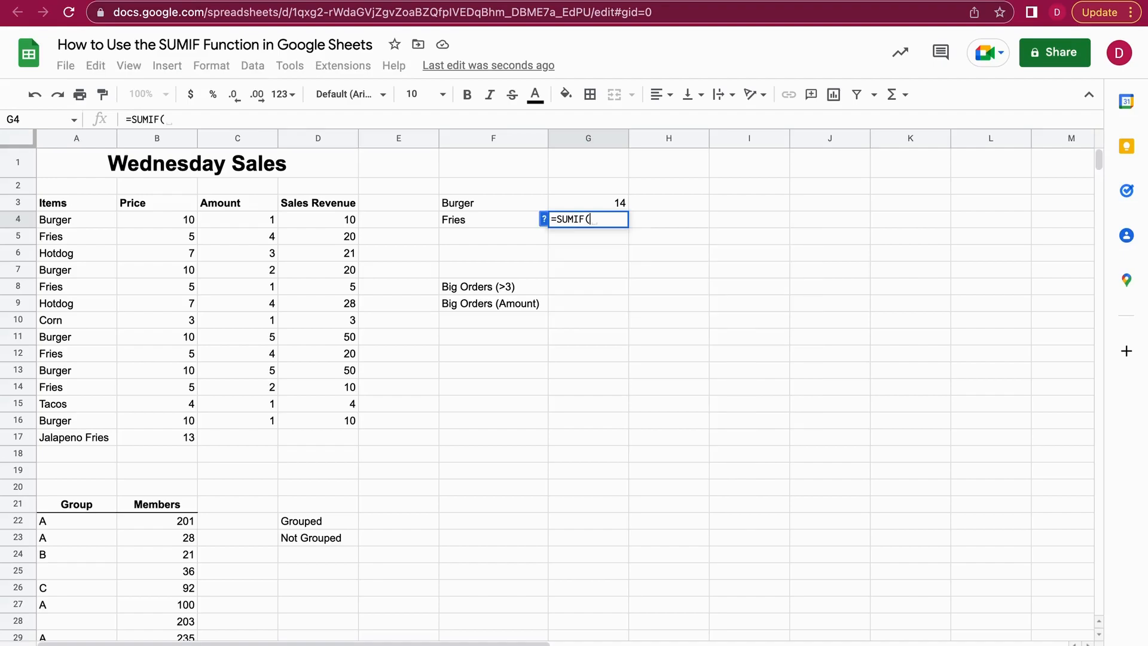
{"action": "left_click", "coordinate": [99, 220]}
{"action": "left_click_drag", "start_coordinate": [100, 221], "coordinate": [100, 439]}
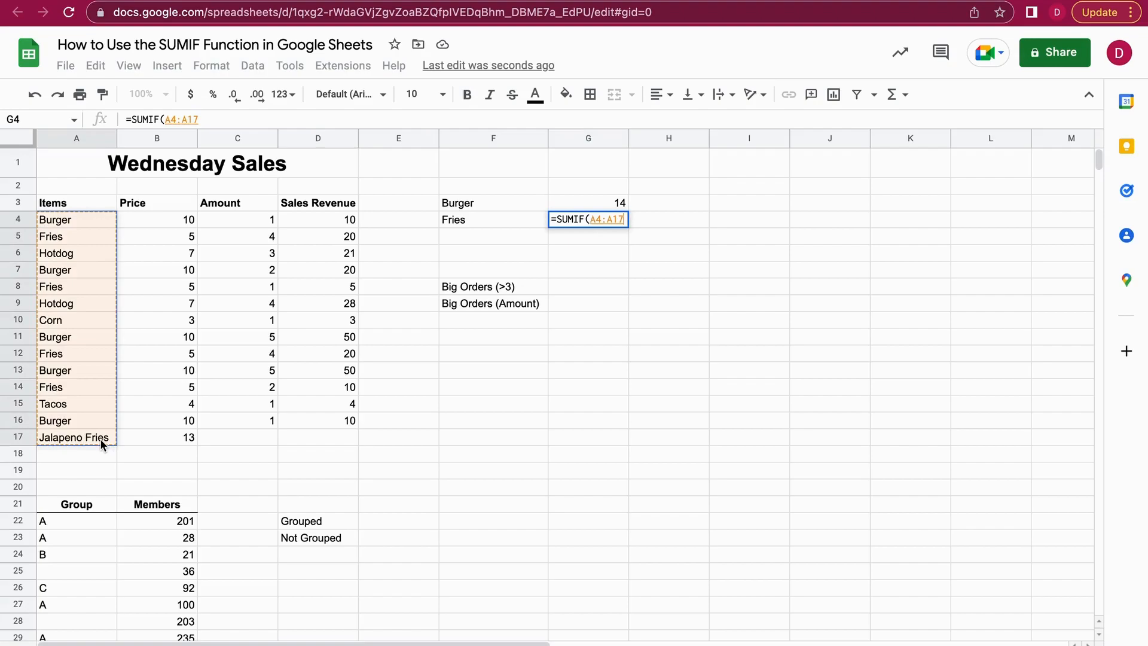
{"action": "type", "text": ","}
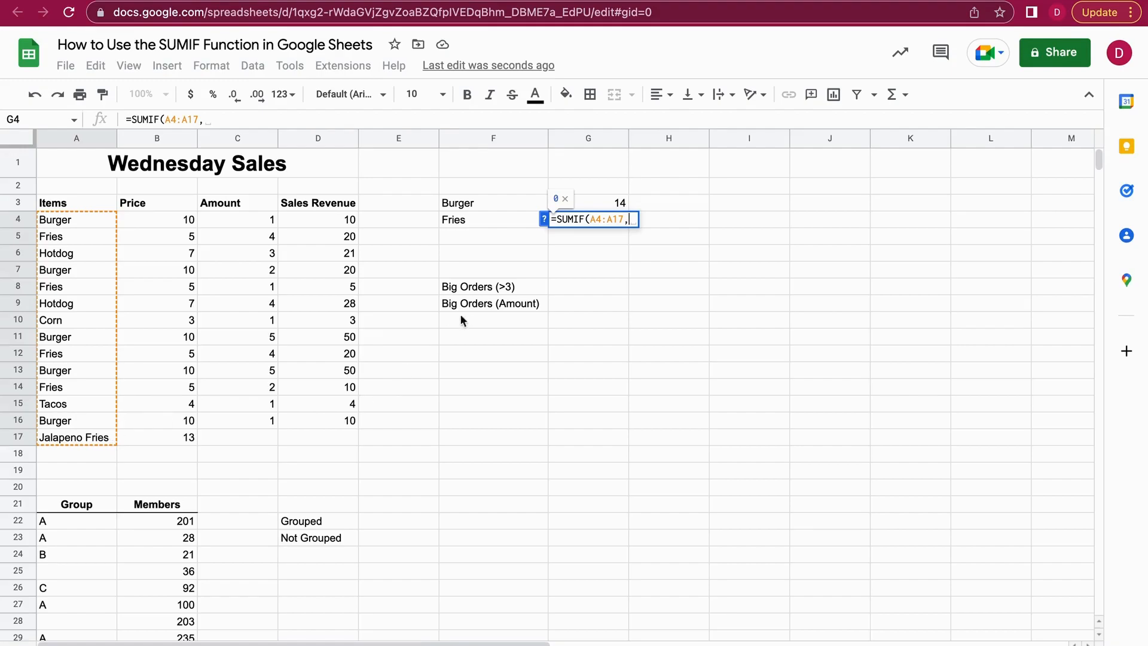
{"action": "left_click", "coordinate": [483, 220]}
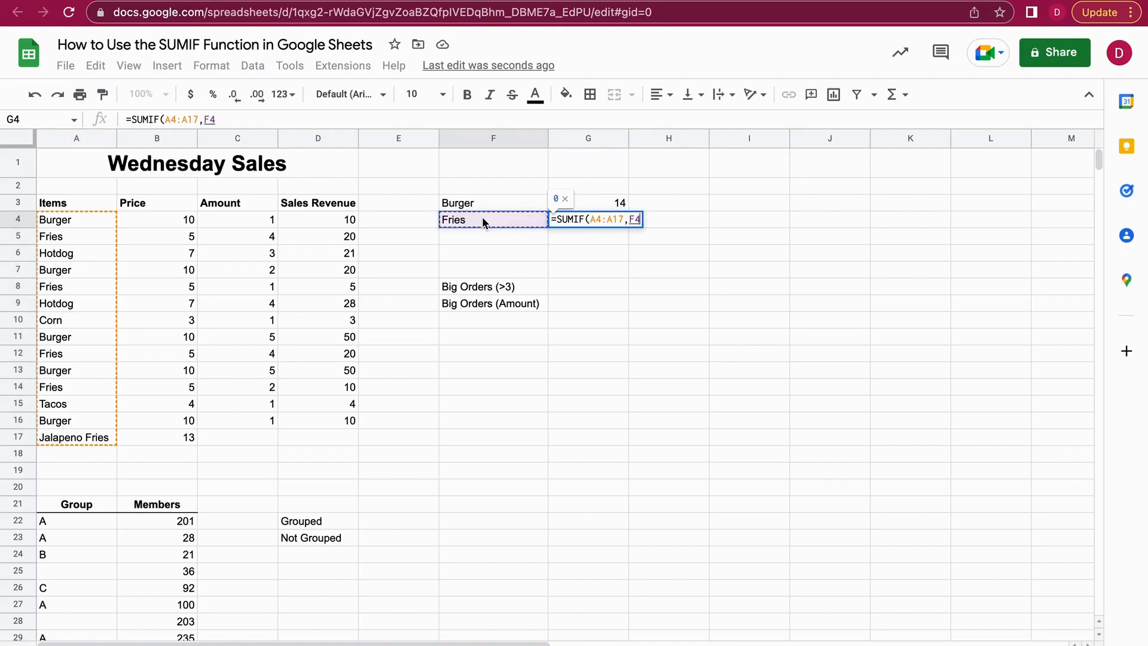
{"action": "type", "text": ","}
{"action": "left_click_drag", "start_coordinate": [250, 222], "coordinate": [255, 442]}
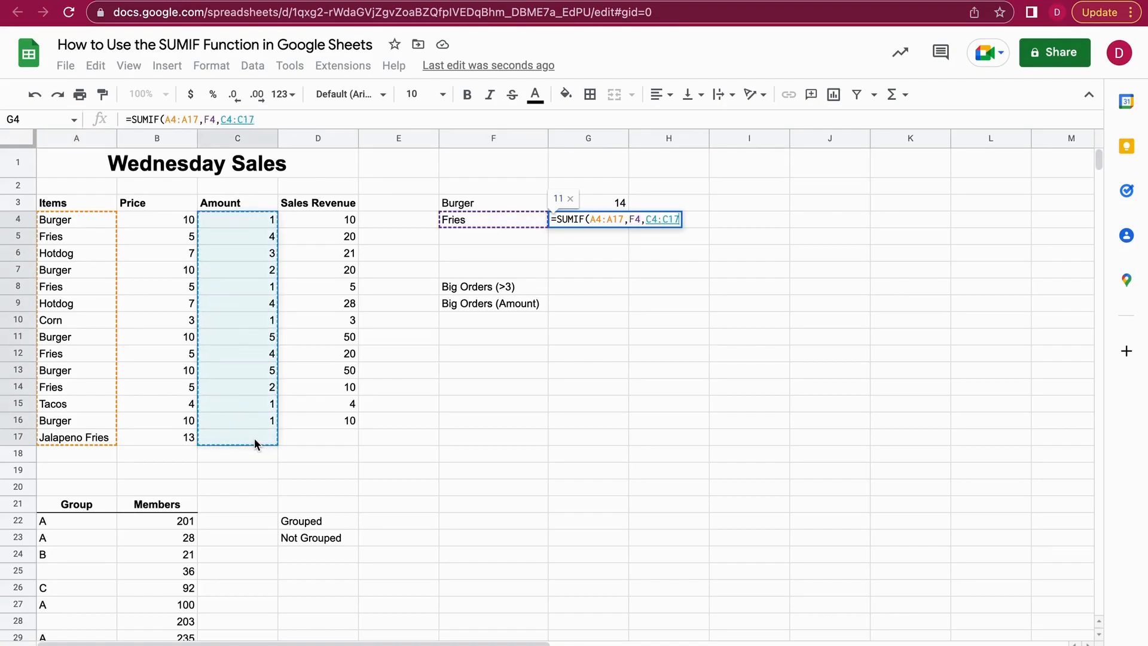
{"action": "type", "text": ")"}
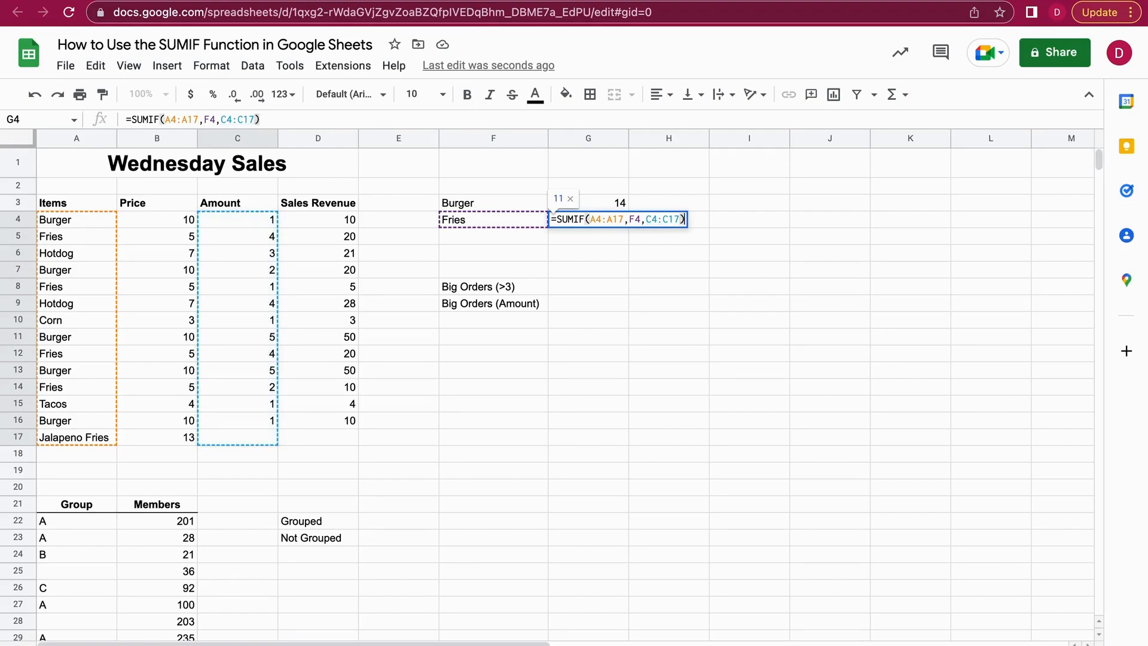
{"action": "key", "text": "Return"}
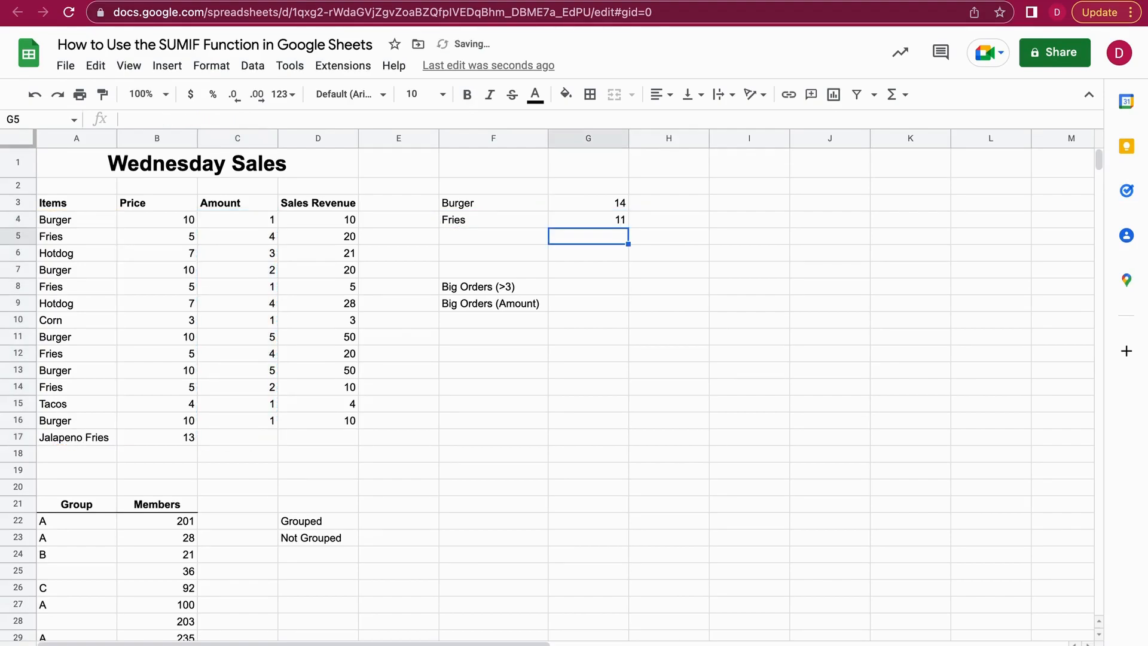
Step: Check the fries formula in G4 against the individual Fries amounts in column C
{"action": "left_click", "coordinate": [584, 222]}
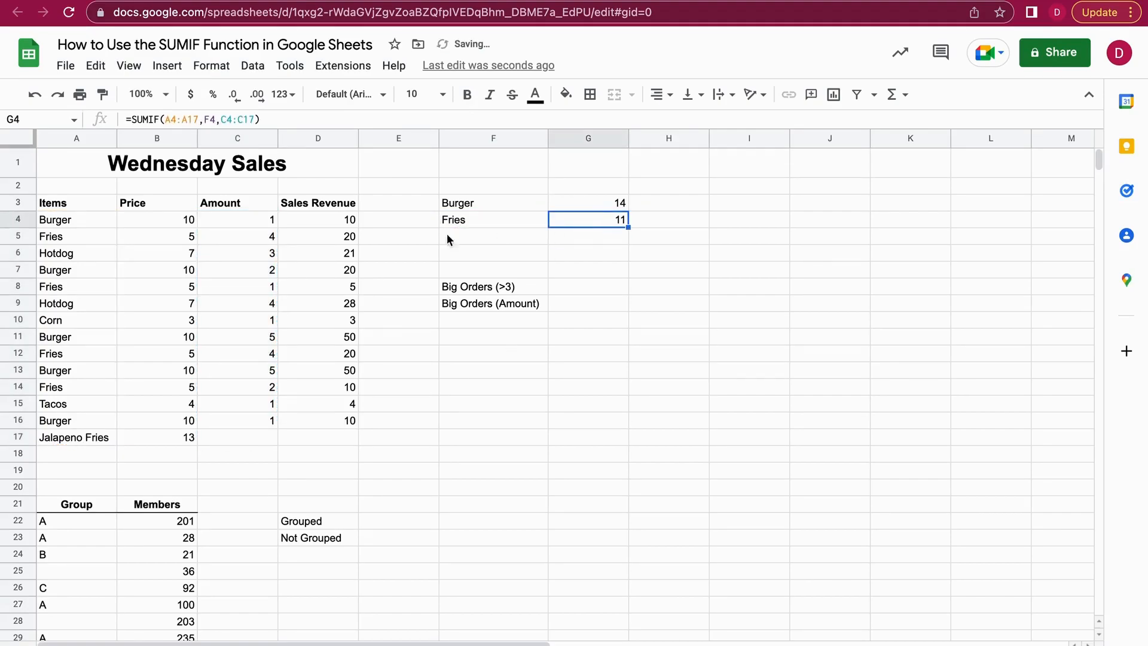
{"action": "left_click", "coordinate": [266, 239]}
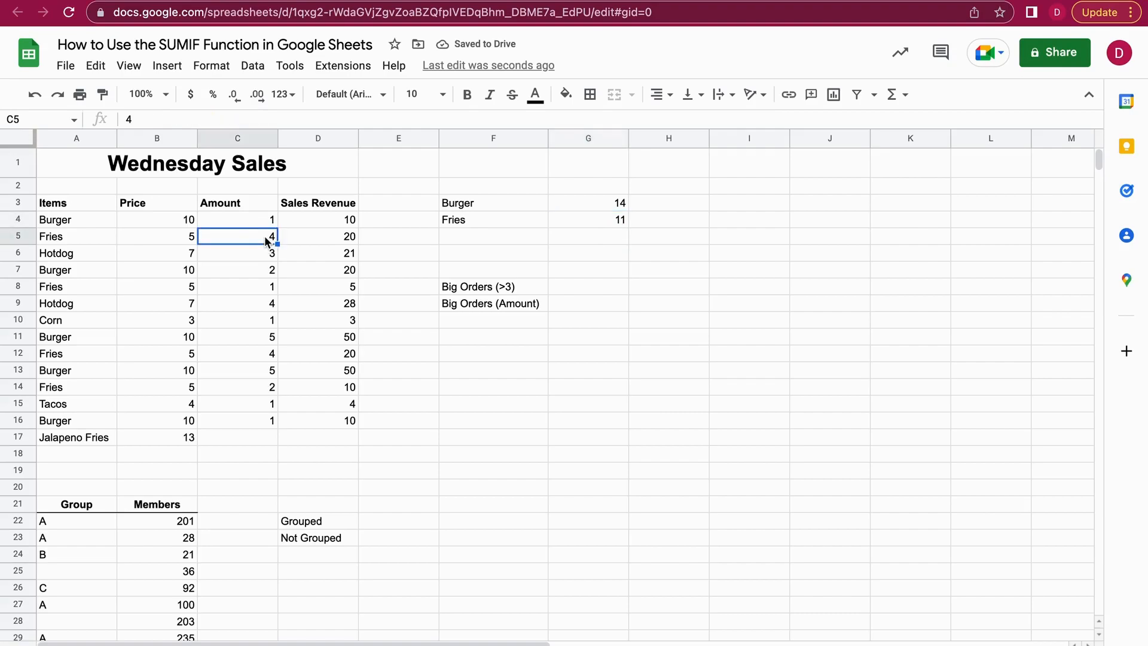
{"action": "left_click", "coordinate": [264, 355]}
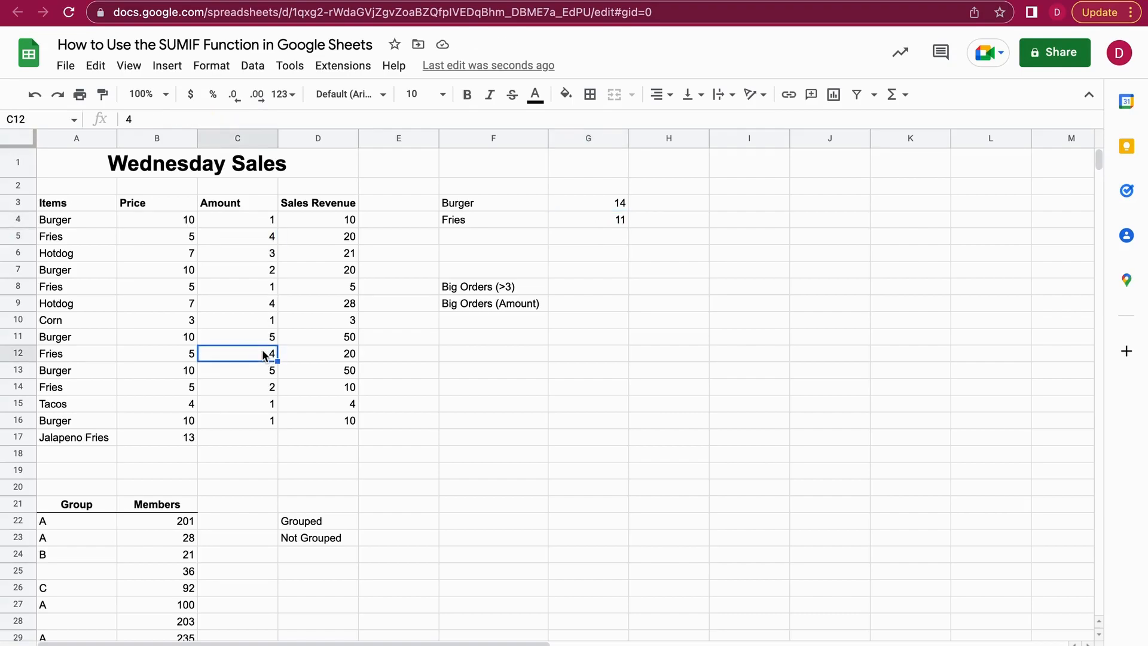
{"action": "left_click", "coordinate": [271, 392]}
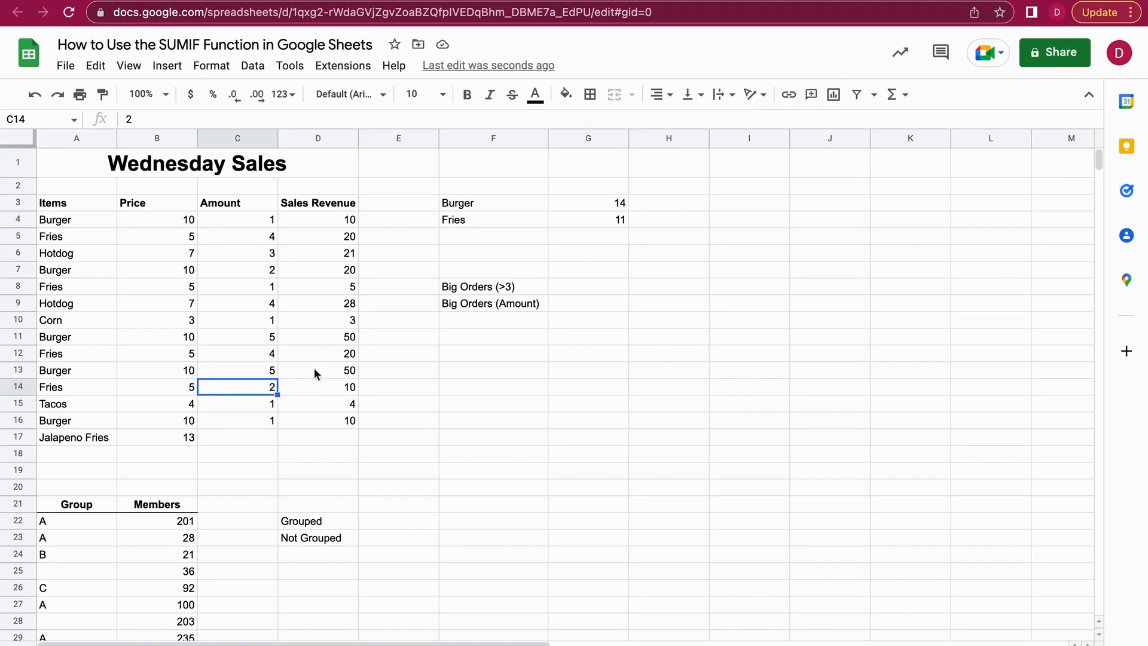
{"action": "left_click", "coordinate": [676, 335]}
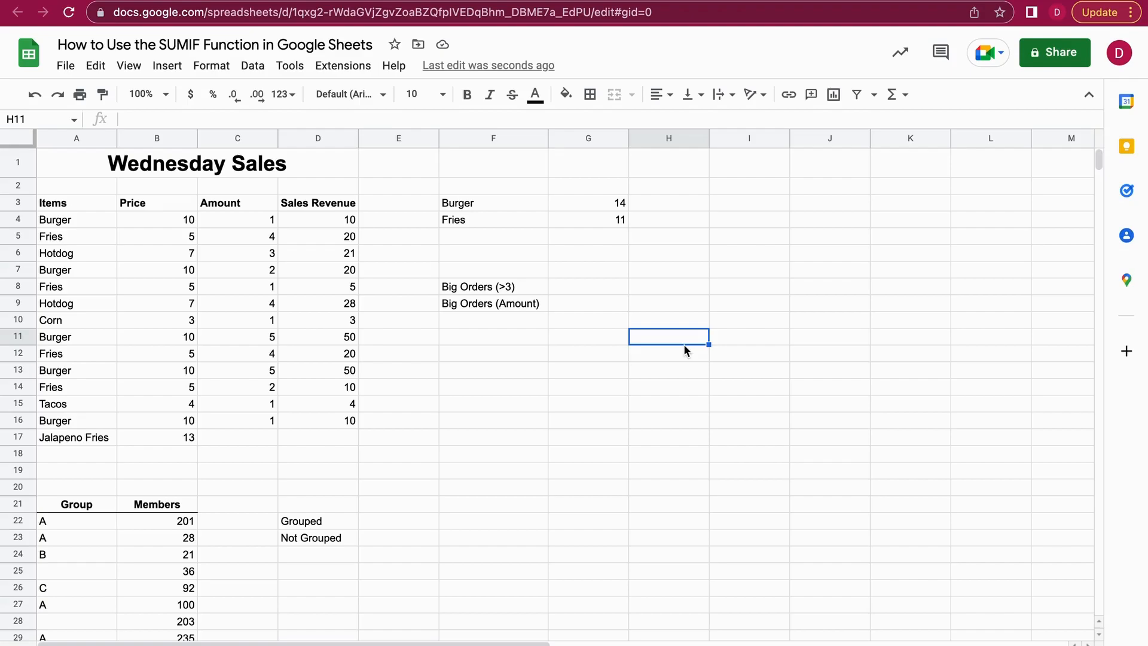
Step: Enter =SUMIF(C4:C17,">3") in G8 to total the amounts of orders larger than 3
{"action": "left_click", "coordinate": [606, 291]}
{"action": "type", "text": "="}
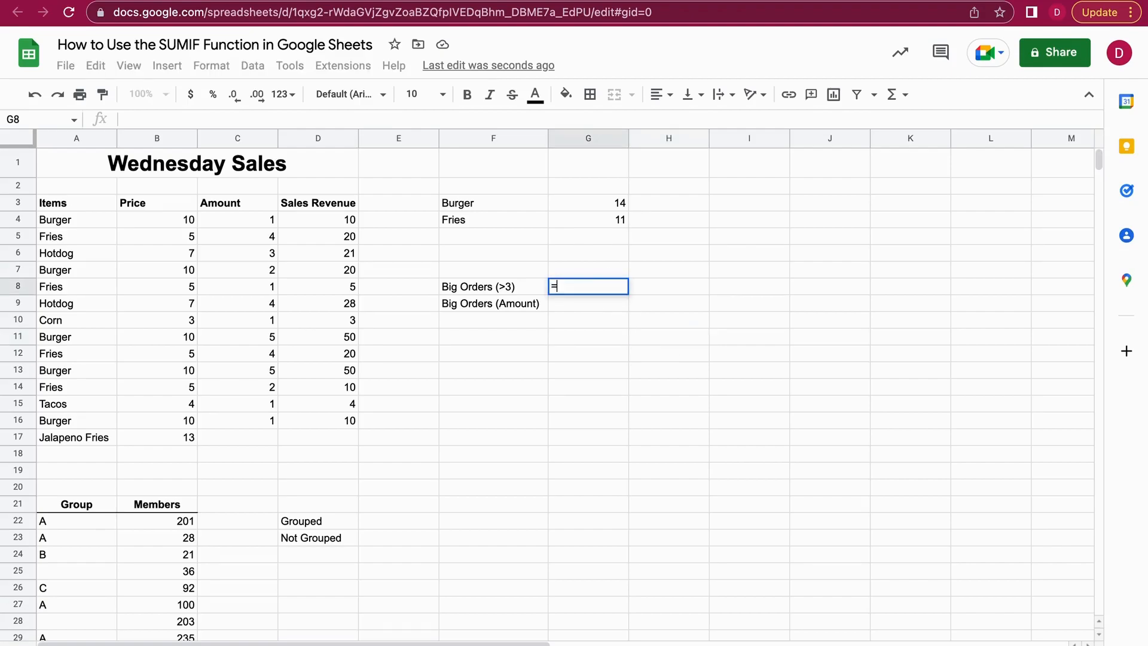
{"action": "type", "text": "SUMIF("}
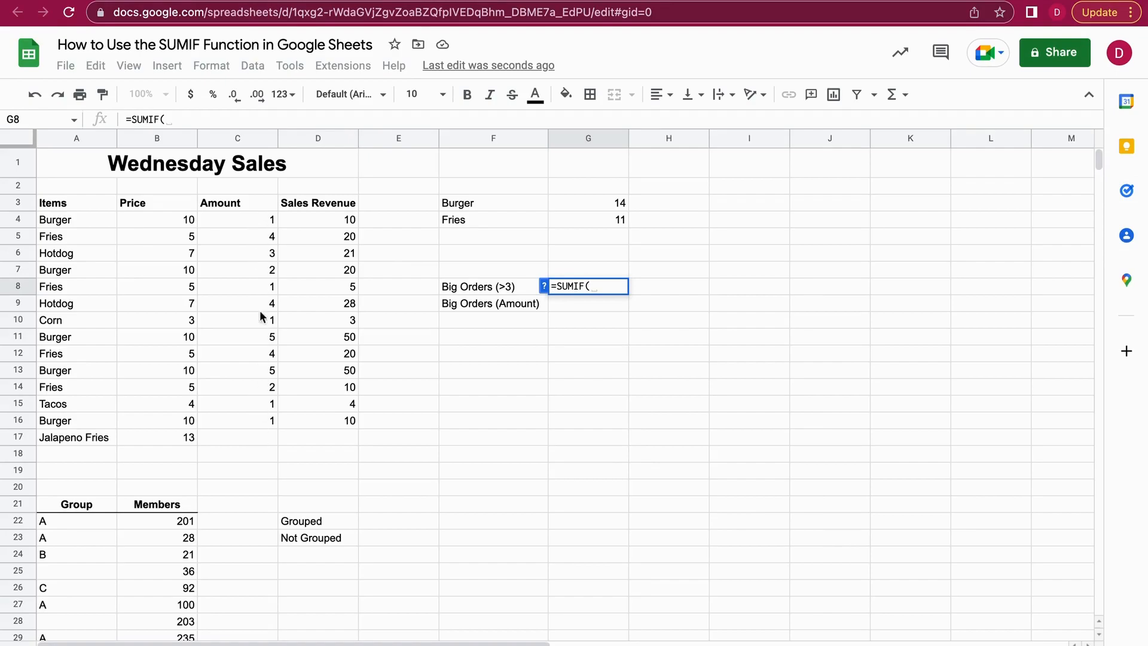
{"action": "left_click_drag", "start_coordinate": [252, 223], "coordinate": [267, 441]}
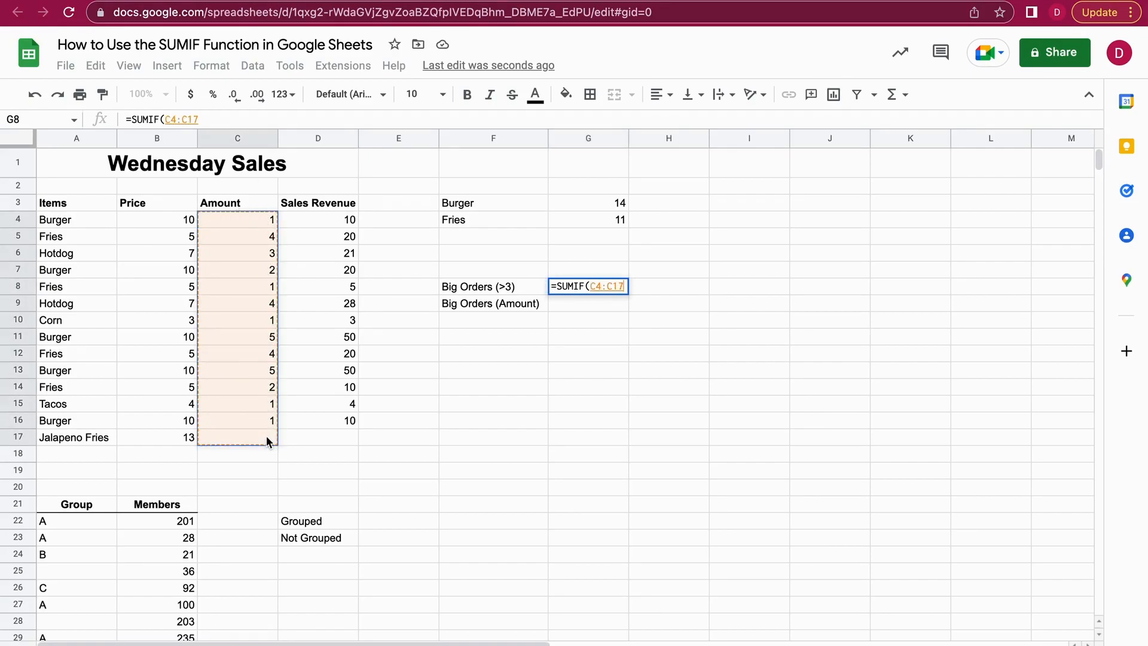
{"action": "type", "text": ","}
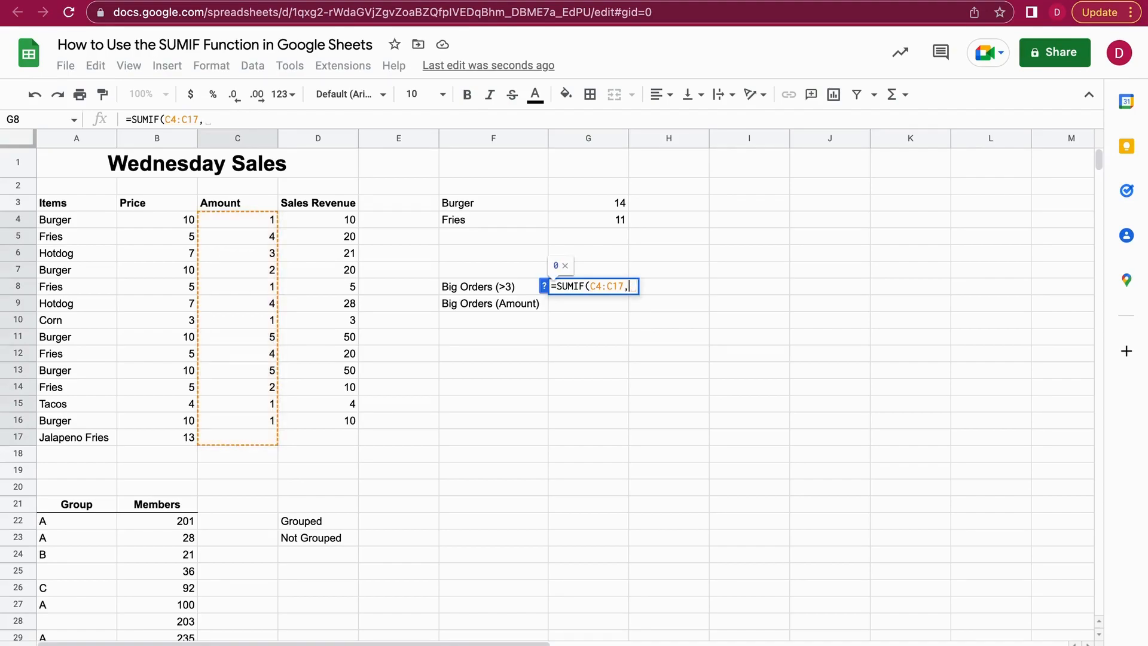
{"action": "type", "text": "\">"}
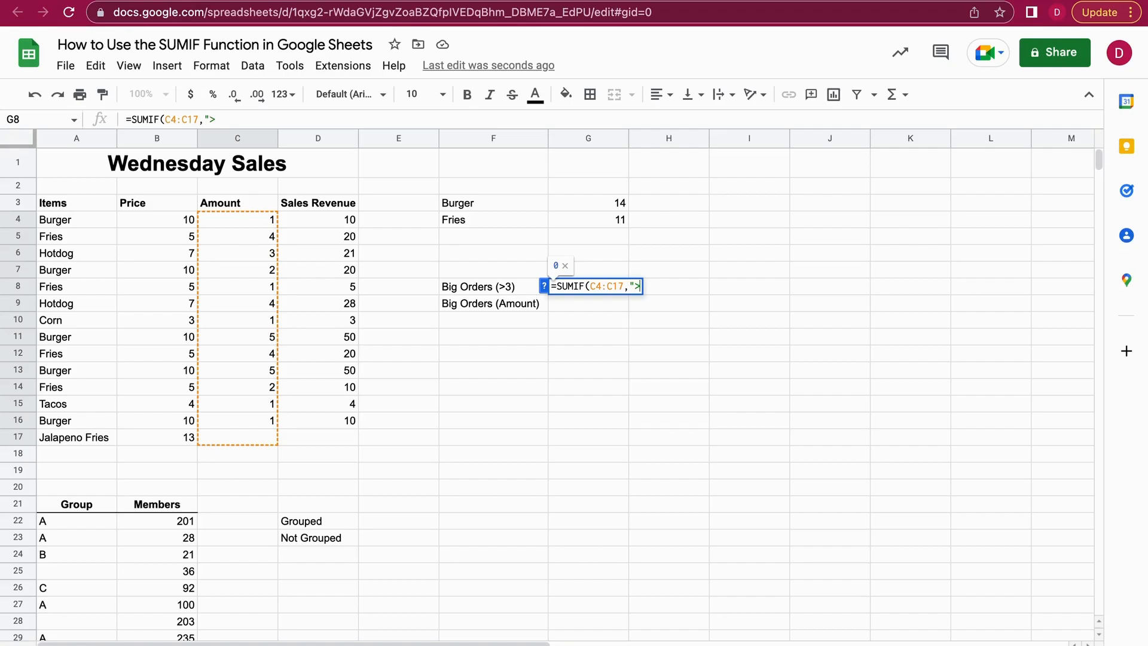
{"action": "type", "text": "3\""}
{"action": "type", "text": ")"}
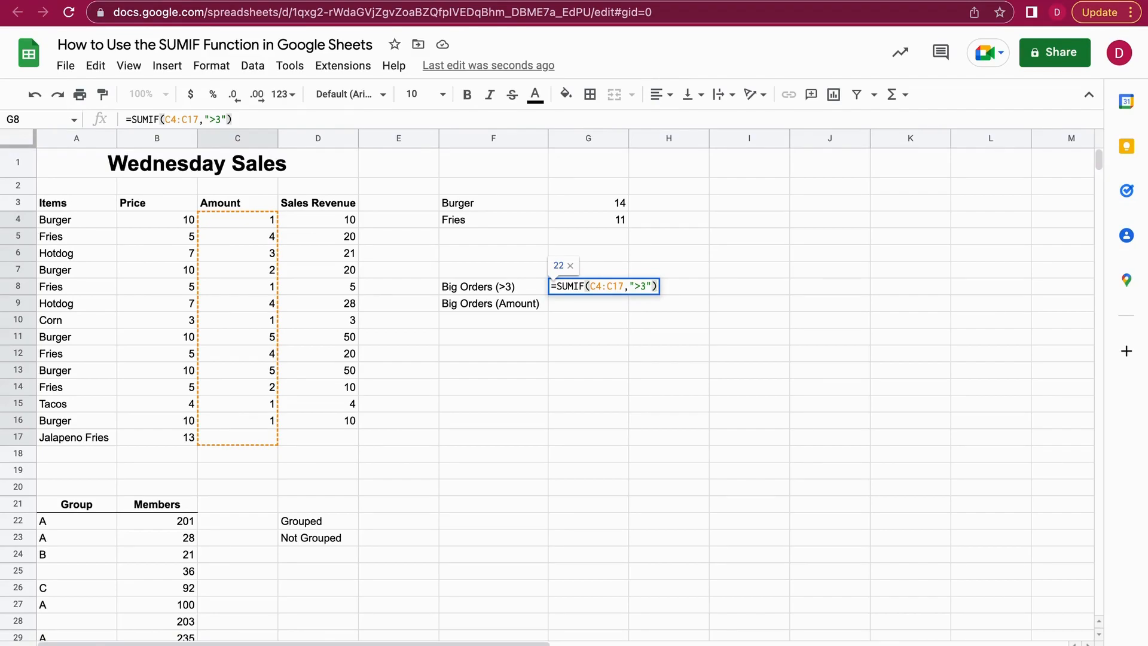
{"action": "key", "text": "Return"}
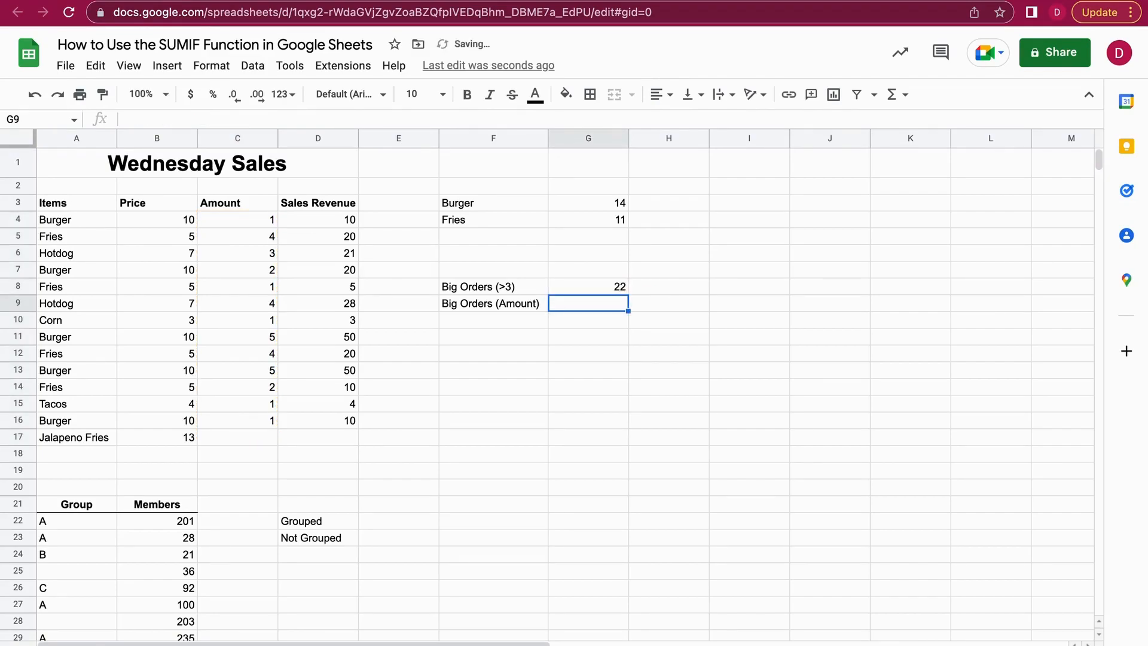
{"action": "left_click", "coordinate": [596, 289]}
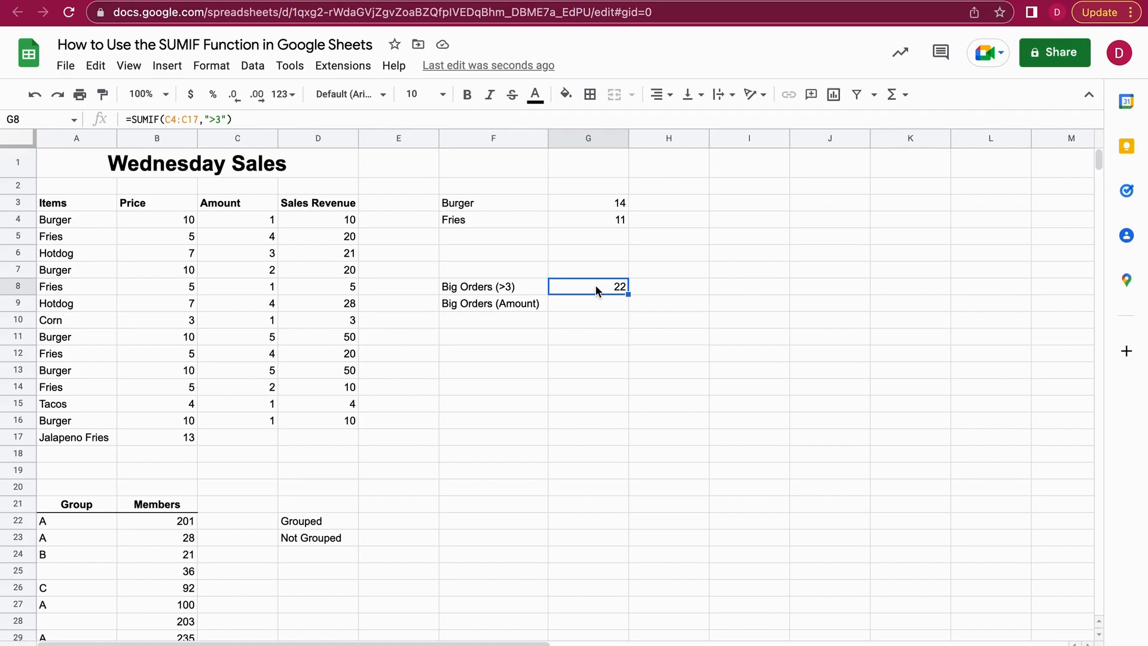
Step: Enter =COUNTIF(C4:C17,">3") in G9 to count the orders with an amount above 3
{"action": "left_click", "coordinate": [585, 304]}
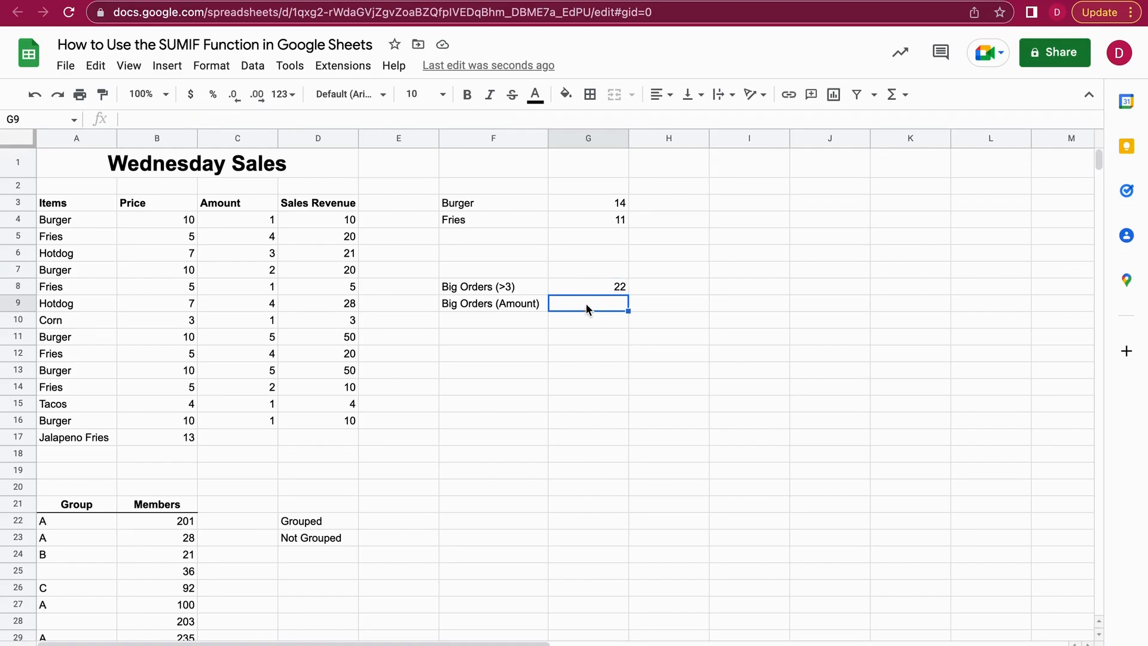
{"action": "type", "text": "=COUN"}
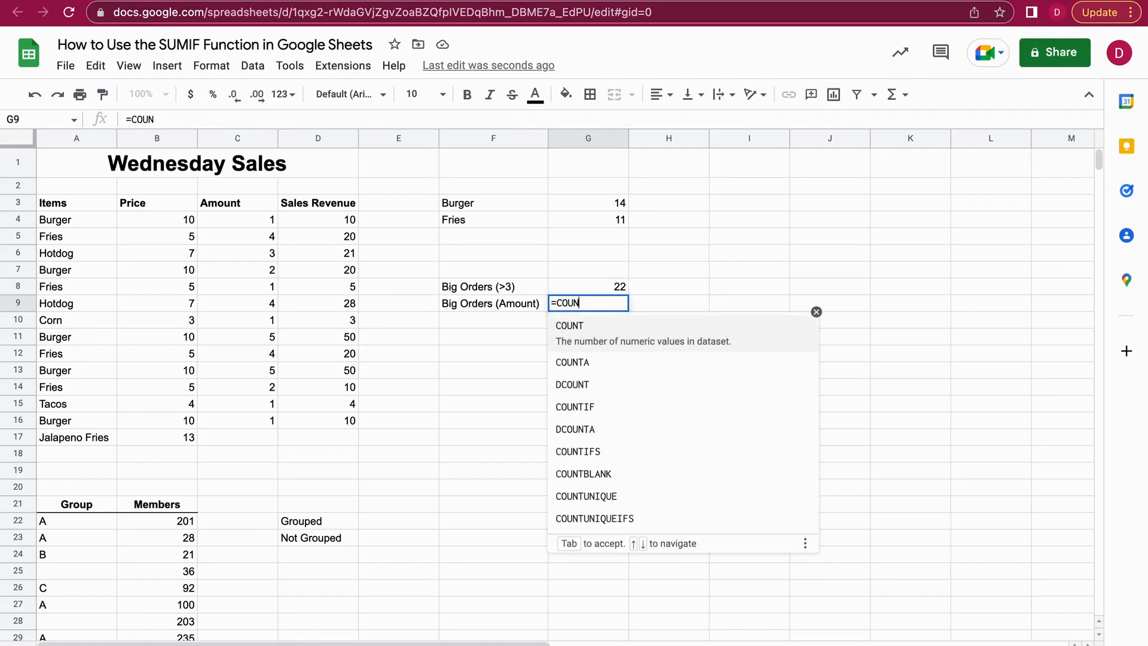
{"action": "type", "text": "TIF("}
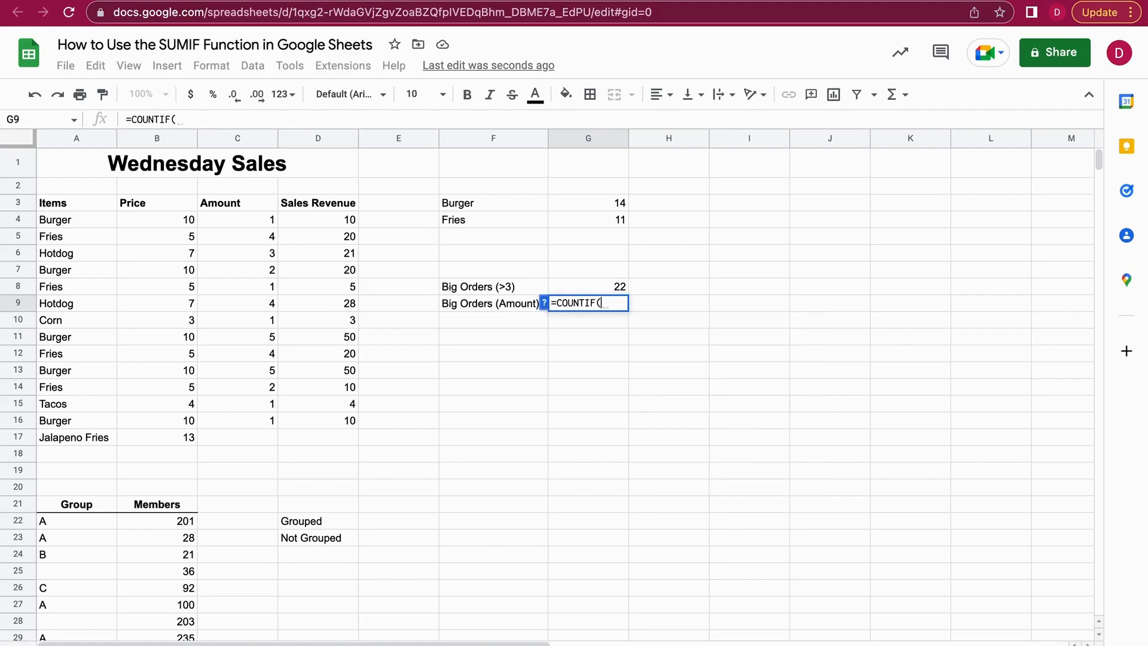
{"action": "left_click_drag", "start_coordinate": [257, 225], "coordinate": [265, 437]}
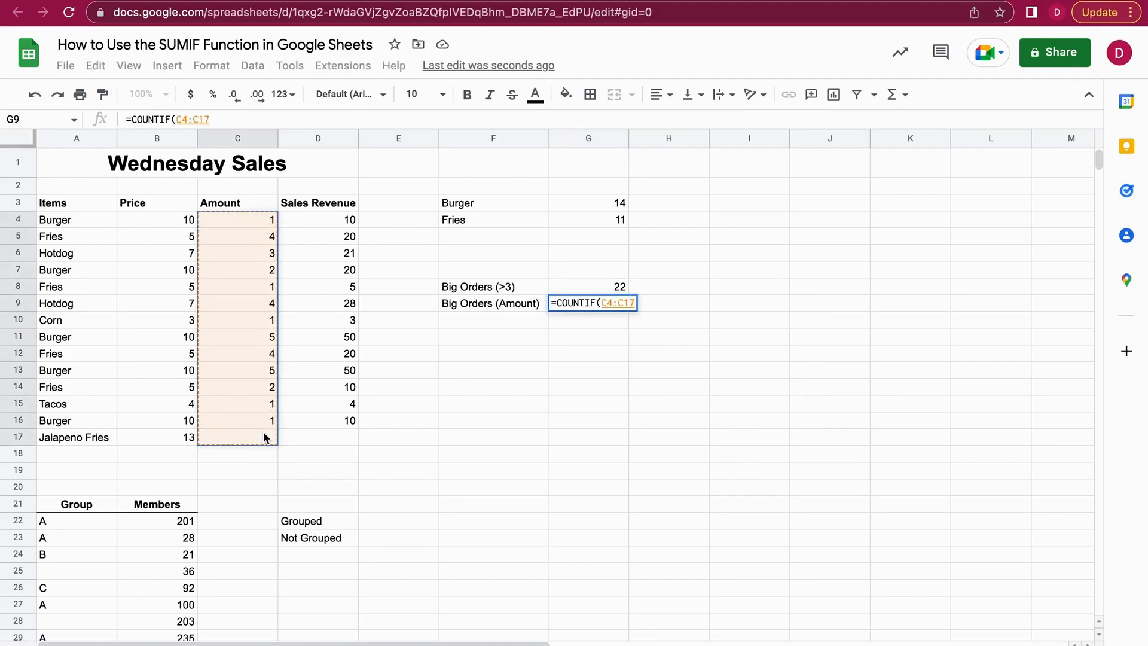
{"action": "type", "text": ",\""}
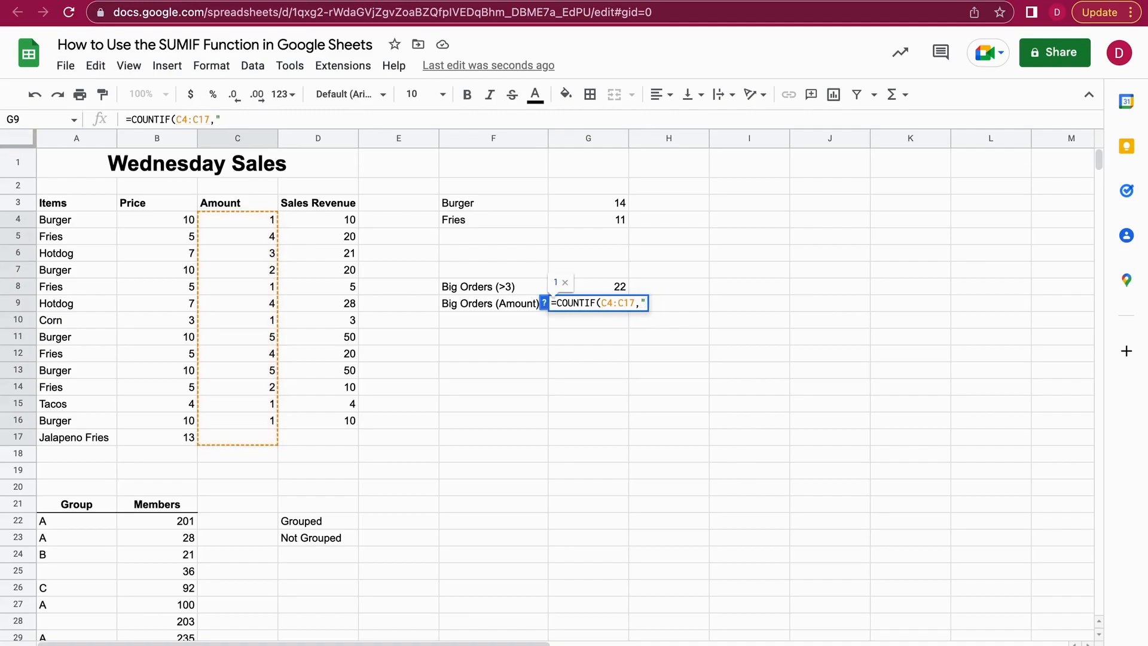
{"action": "type", "text": ">3\")"}
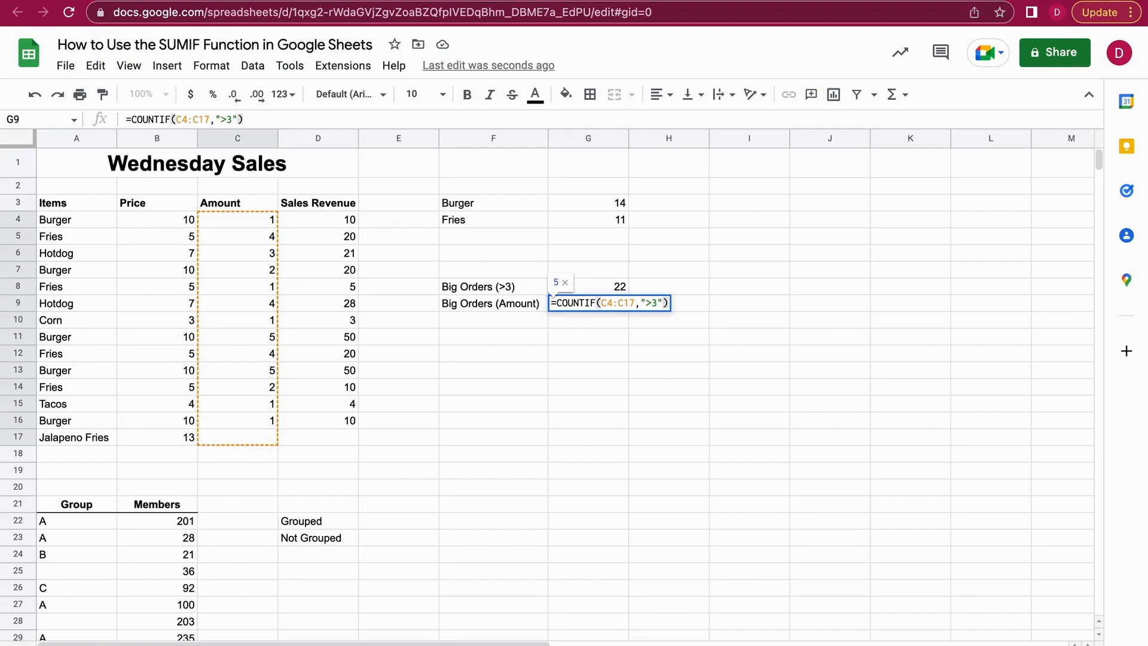
{"action": "key", "text": "Return"}
{"action": "left_click", "coordinate": [624, 305]}
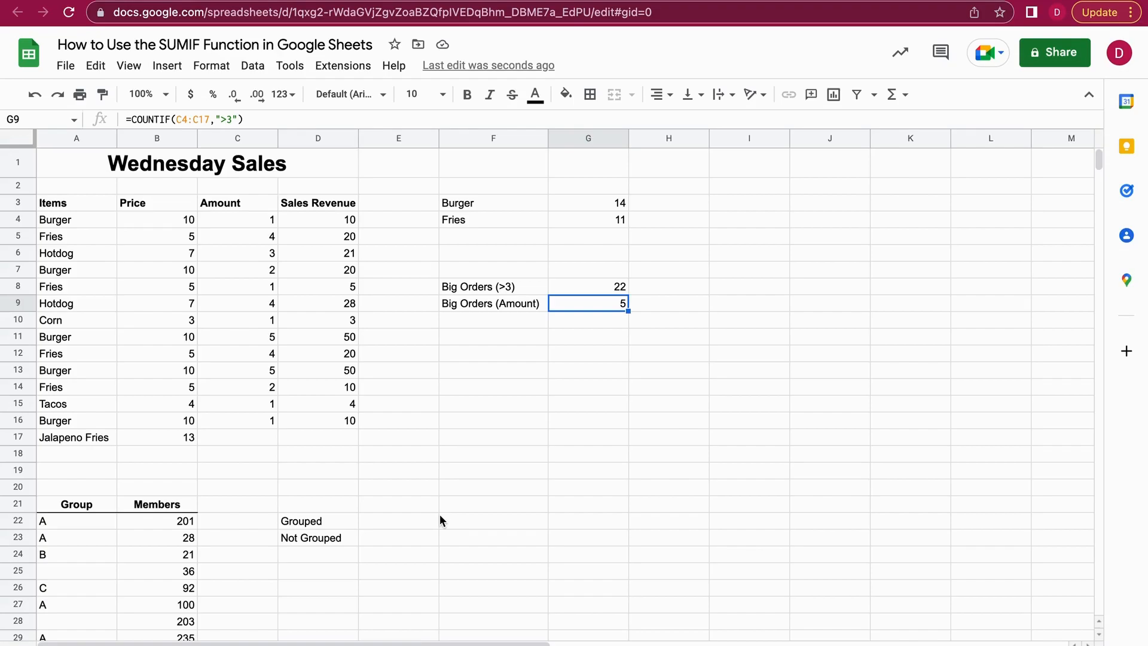
Step: Enter =SUMIF(A22:A31,"<>",B22:B31) in E22 to total members with a group, and reject the suggested autofill for E23
{"action": "left_click", "coordinate": [422, 519]}
{"action": "scroll", "coordinate": [414, 528], "scroll_direction": "down", "scroll_amount": 2}
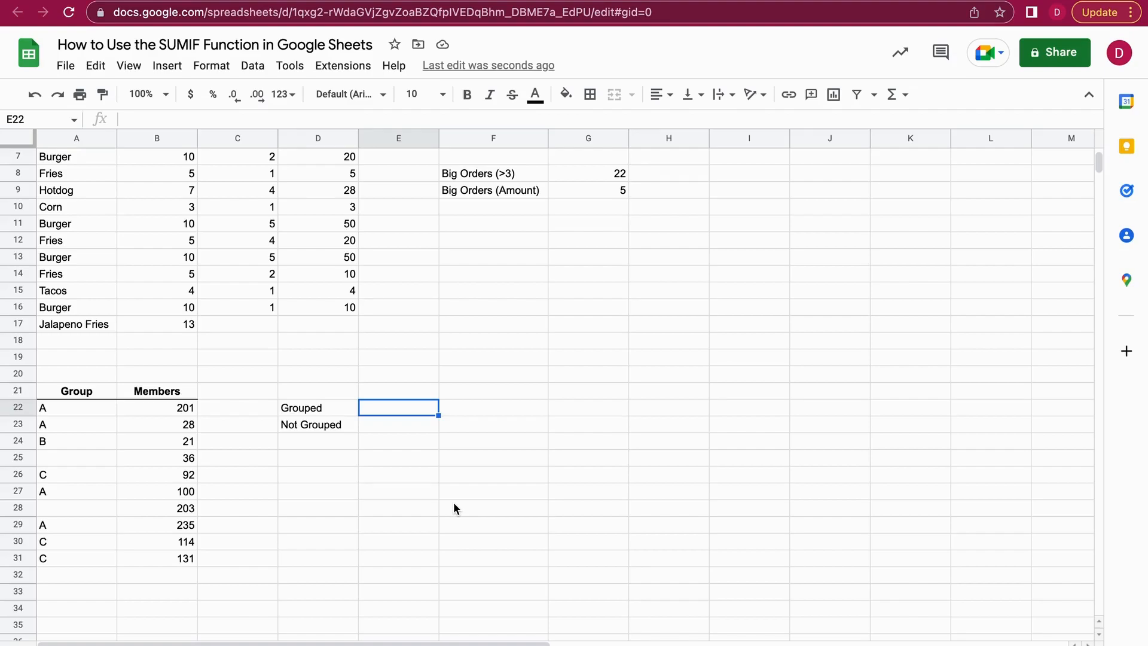
{"action": "left_click", "coordinate": [429, 475]}
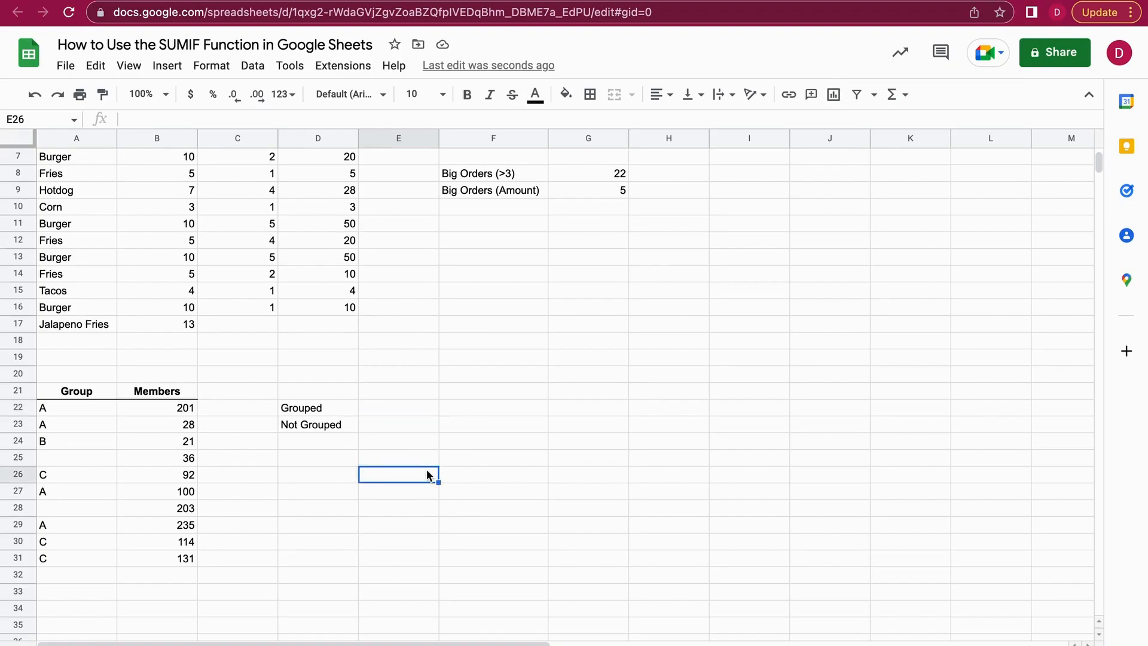
{"action": "left_click", "coordinate": [414, 413]}
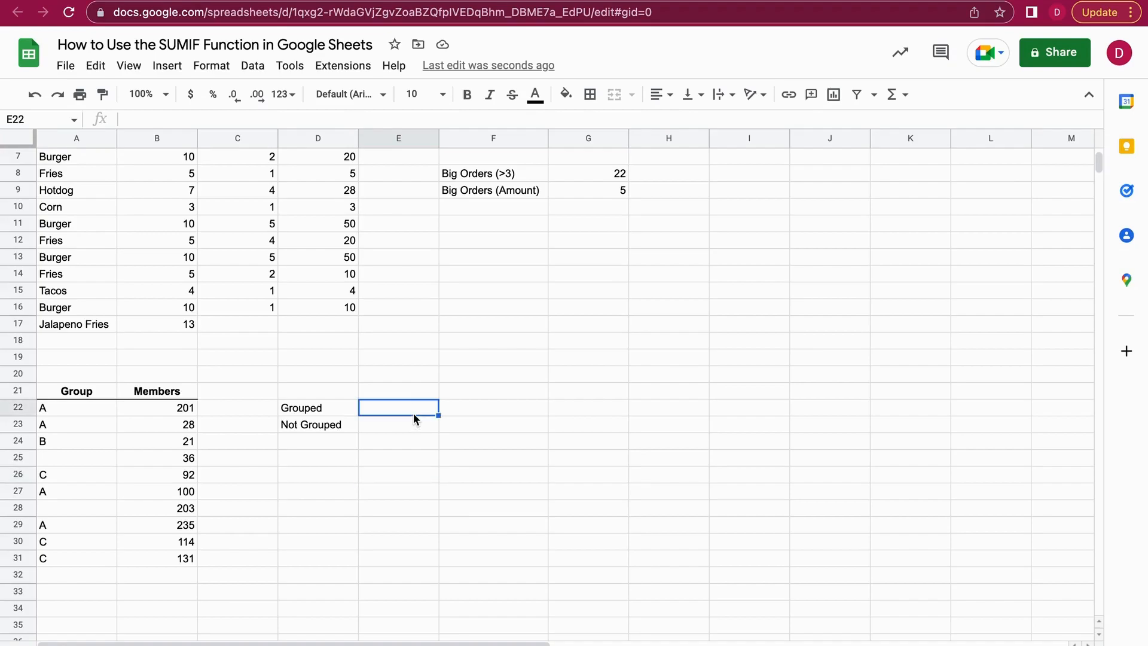
{"action": "type", "text": "=SU"}
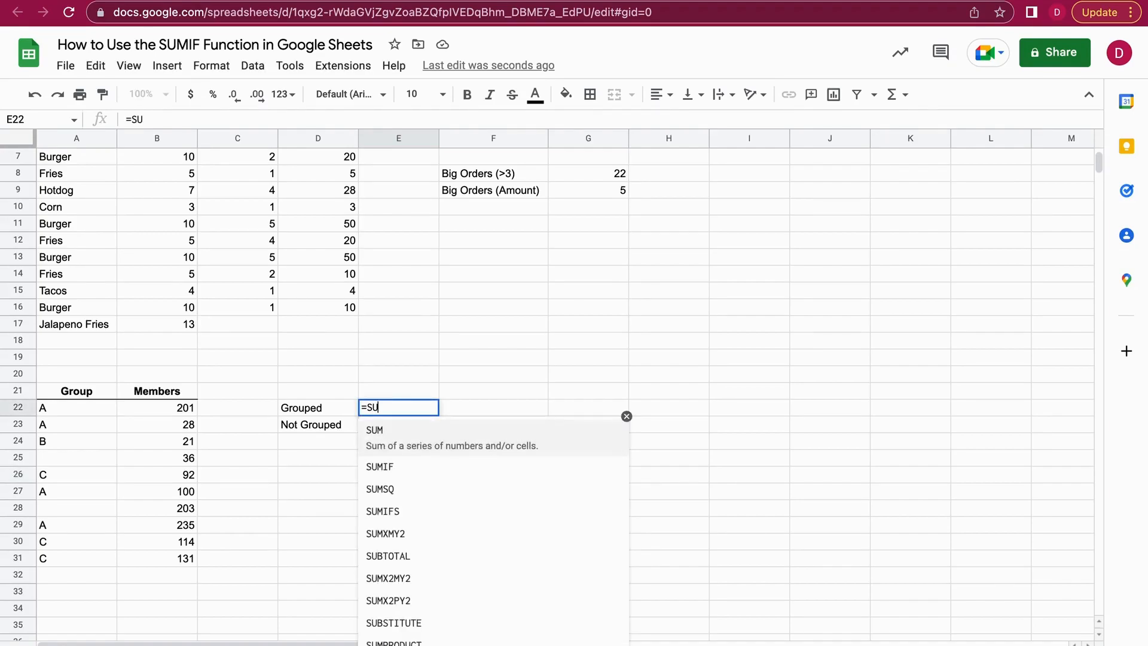
{"action": "type", "text": "MIF("}
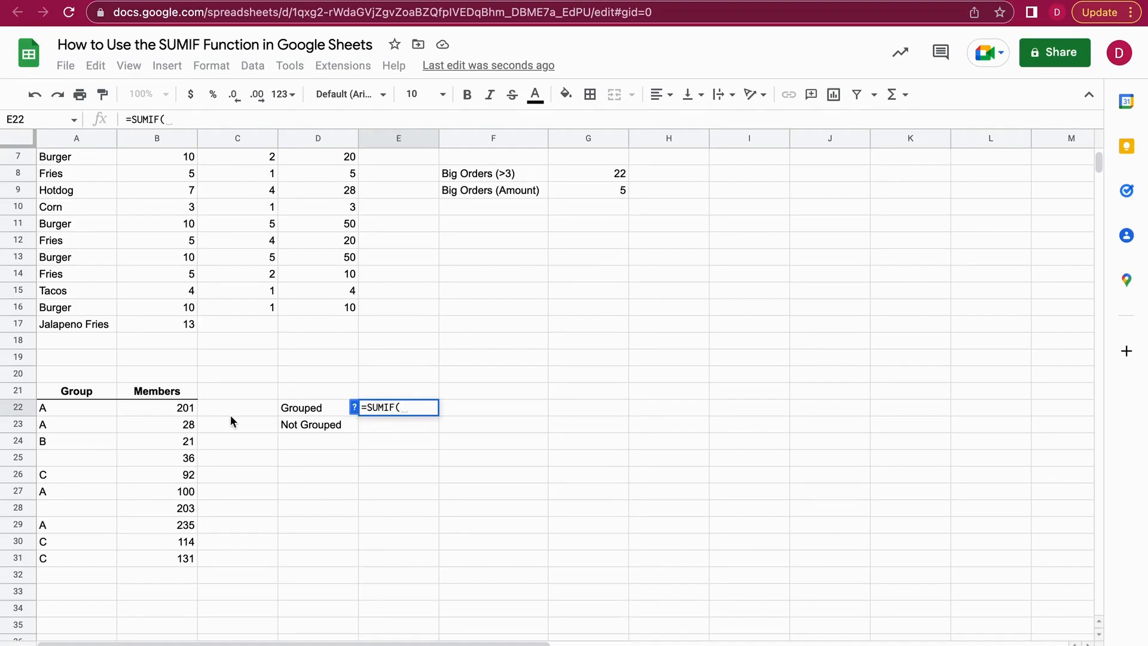
{"action": "left_click_drag", "start_coordinate": [98, 409], "coordinate": [93, 565]}
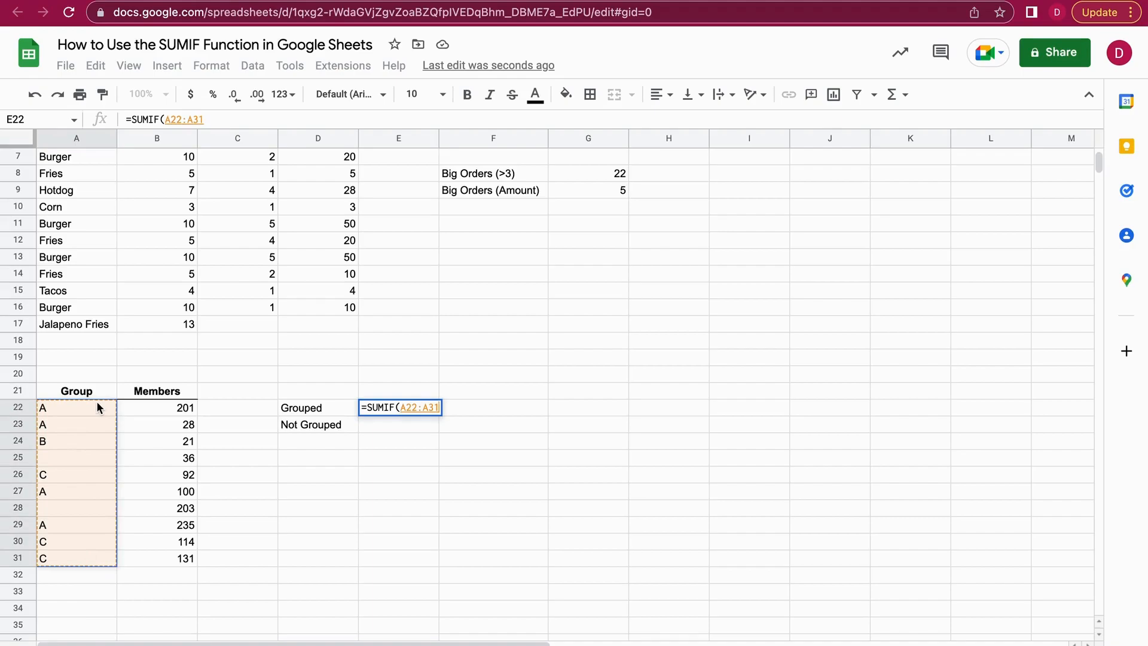
{"action": "type", "text": ",\""}
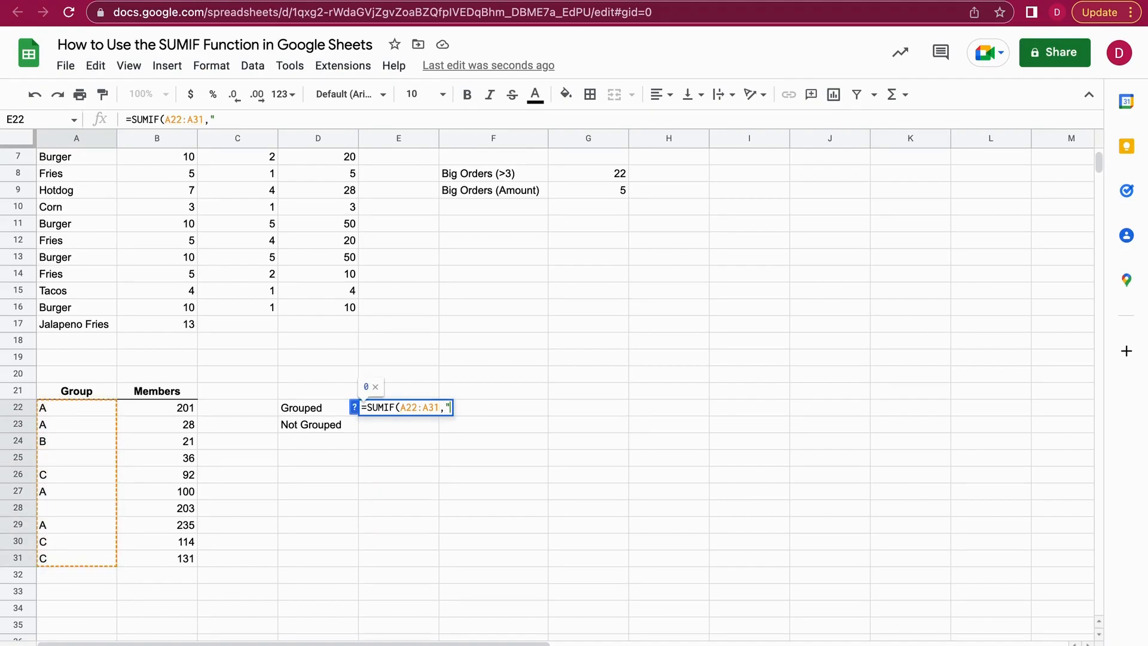
{"action": "type", "text": "<>\""}
{"action": "type", "text": ","}
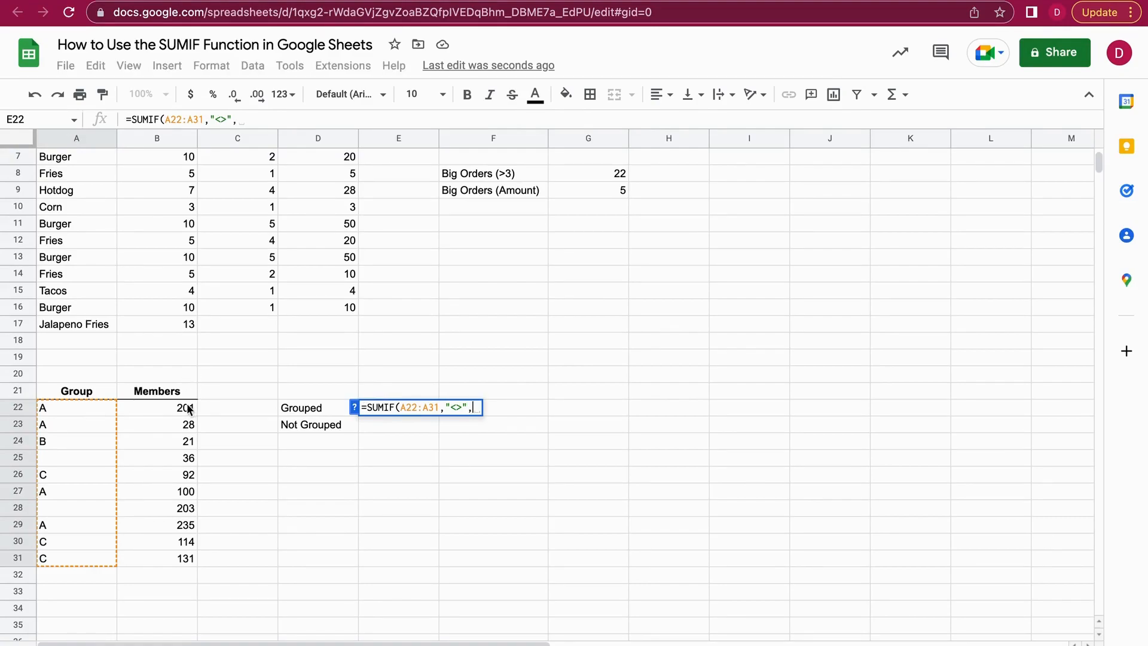
{"action": "left_click_drag", "start_coordinate": [174, 405], "coordinate": [173, 556]}
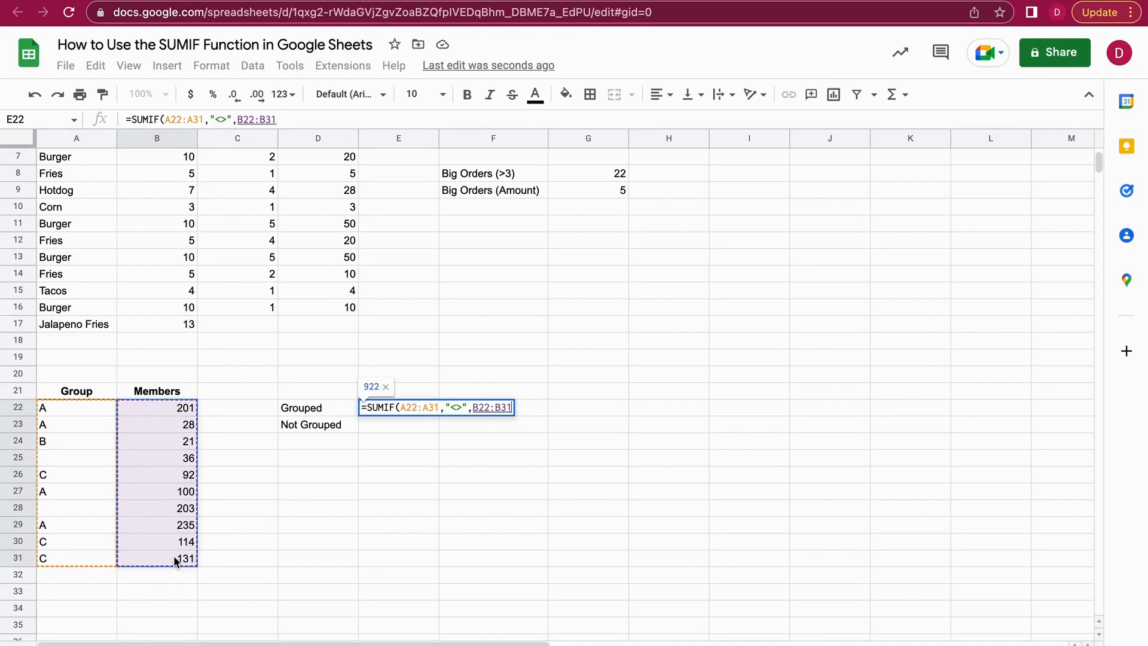
{"action": "type", "text": ")"}
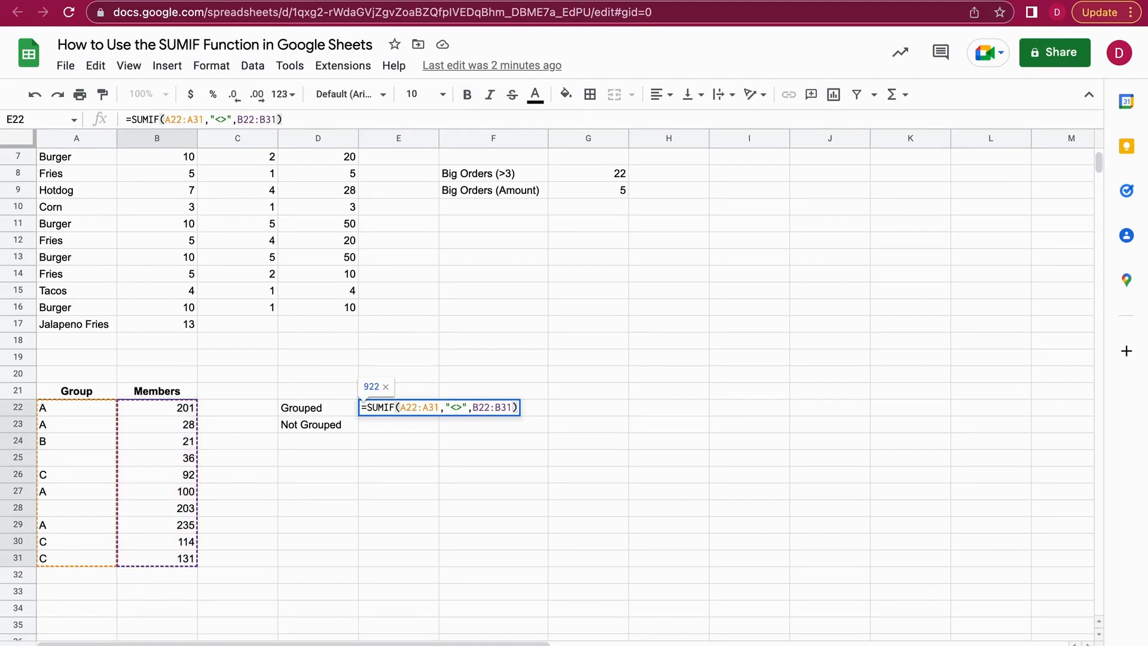
{"action": "key", "text": "Return"}
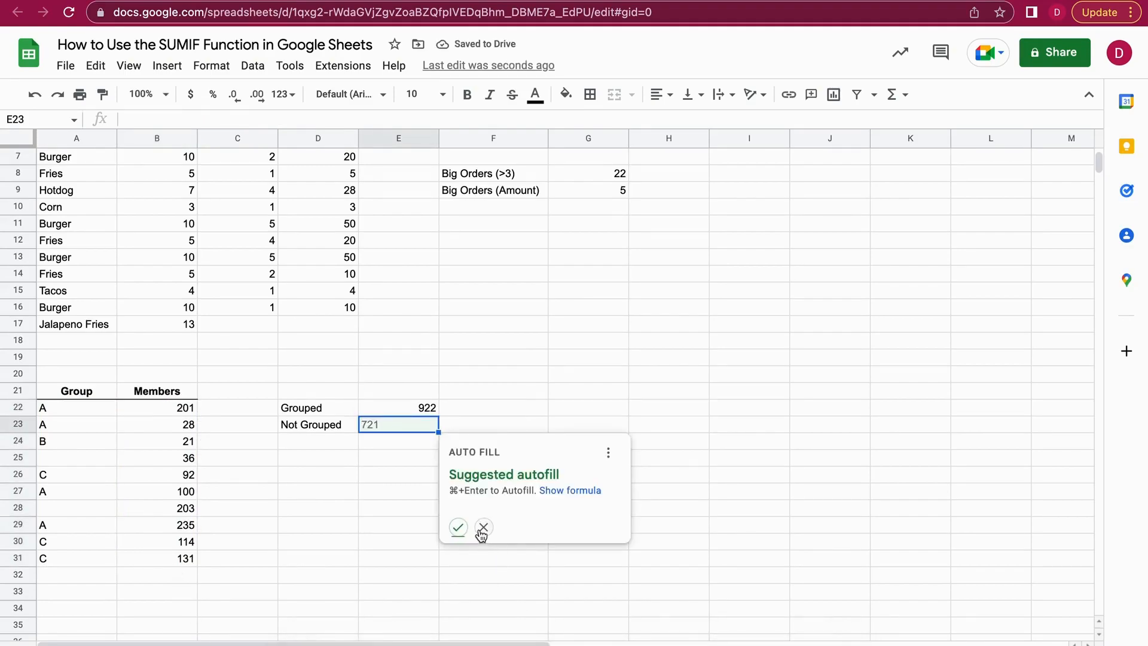
{"action": "left_click", "coordinate": [483, 527]}
Step: Check the Grouped formula in E22 against the blank Group cells A25 and A28
{"action": "left_click", "coordinate": [414, 409]}
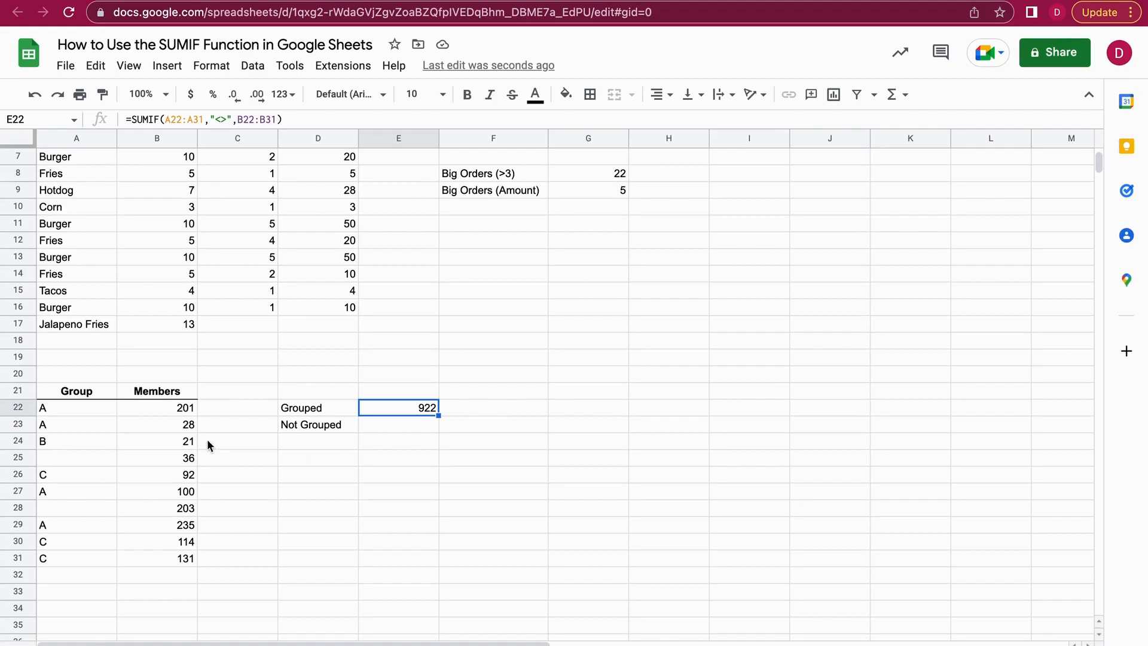
{"action": "left_click", "coordinate": [81, 457]}
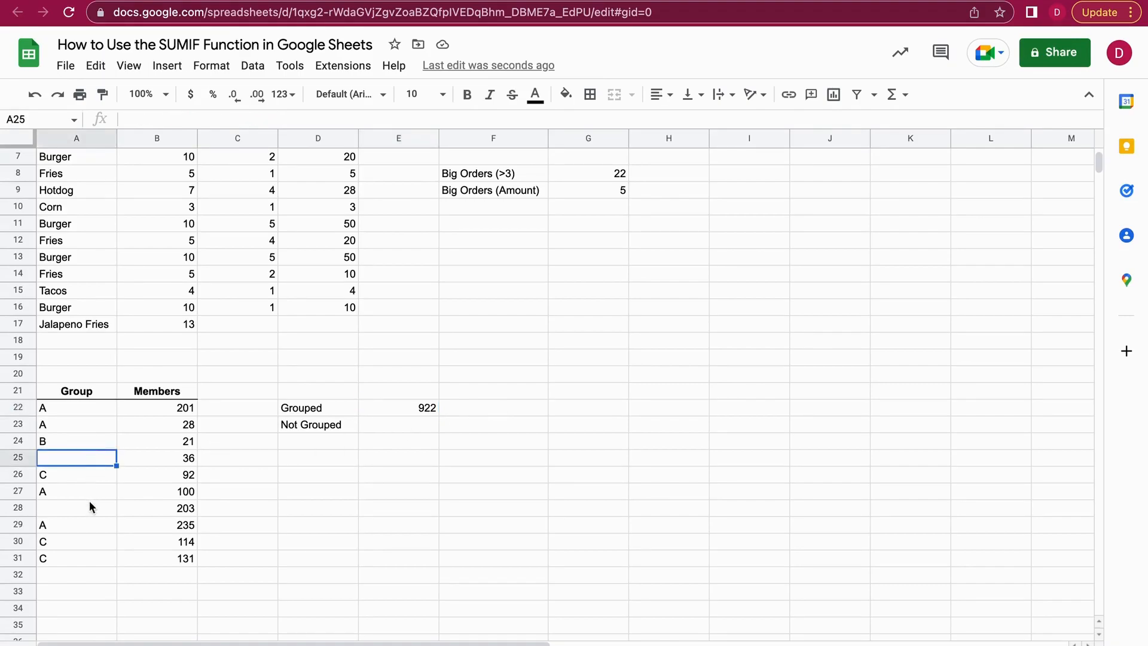
{"action": "left_click", "coordinate": [89, 504]}
{"action": "left_click", "coordinate": [91, 460]}
Step: Enter =SUMIF(A22:A31,"",B22:B31) in E23 to total the members without a group
{"action": "left_click", "coordinate": [402, 426]}
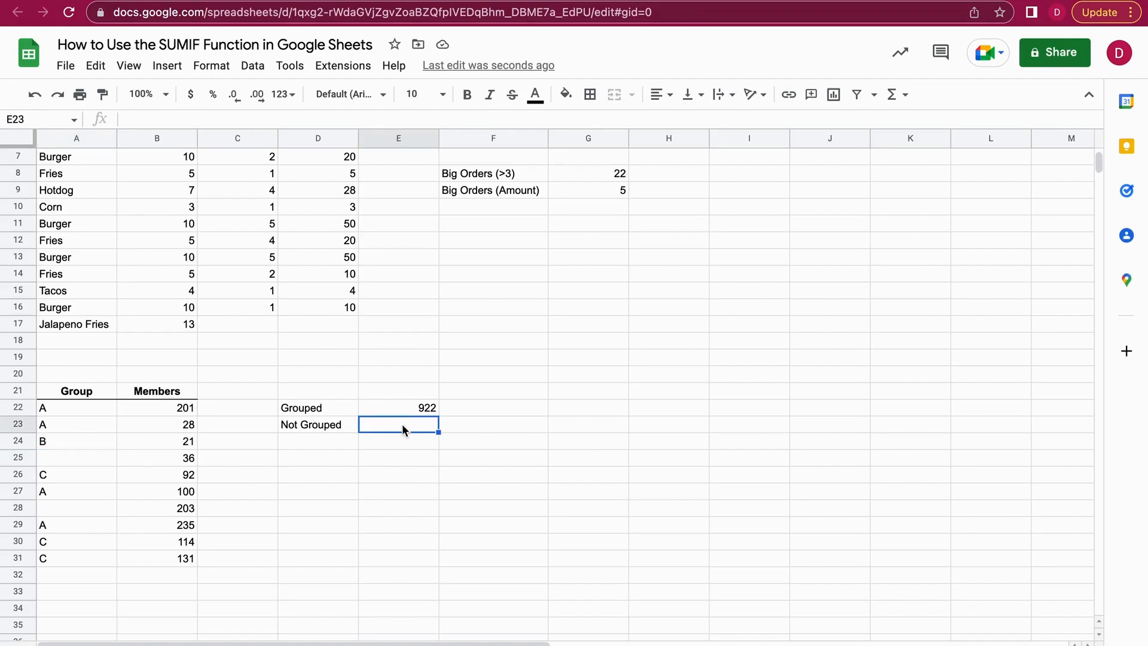
{"action": "type", "text": "="}
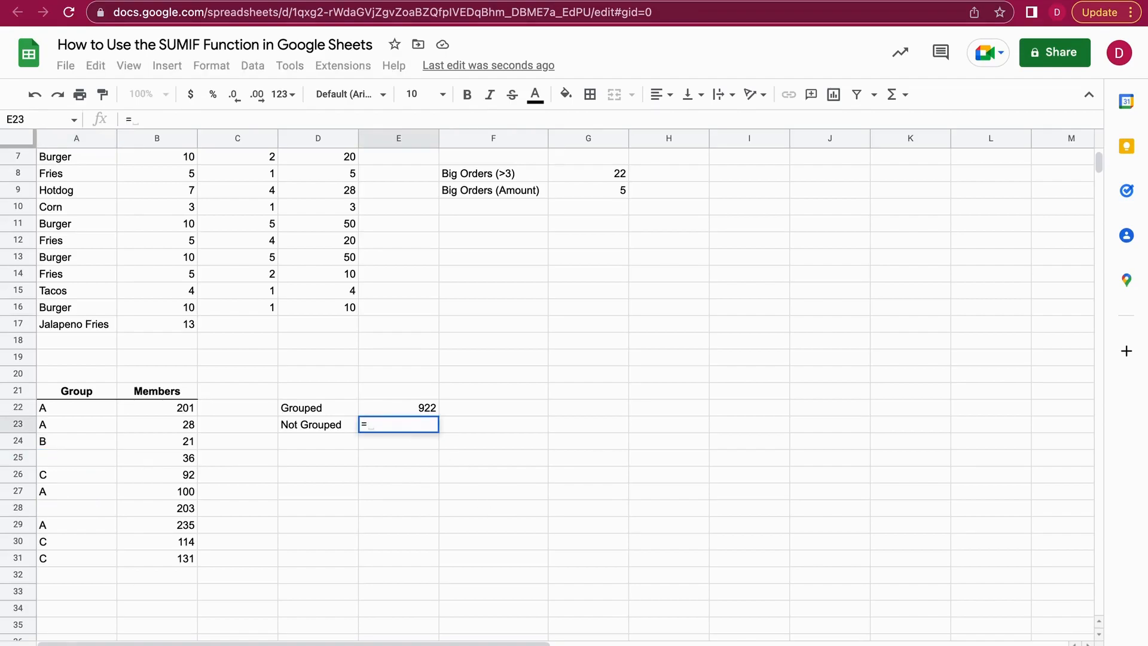
{"action": "type", "text": "SUMIF"}
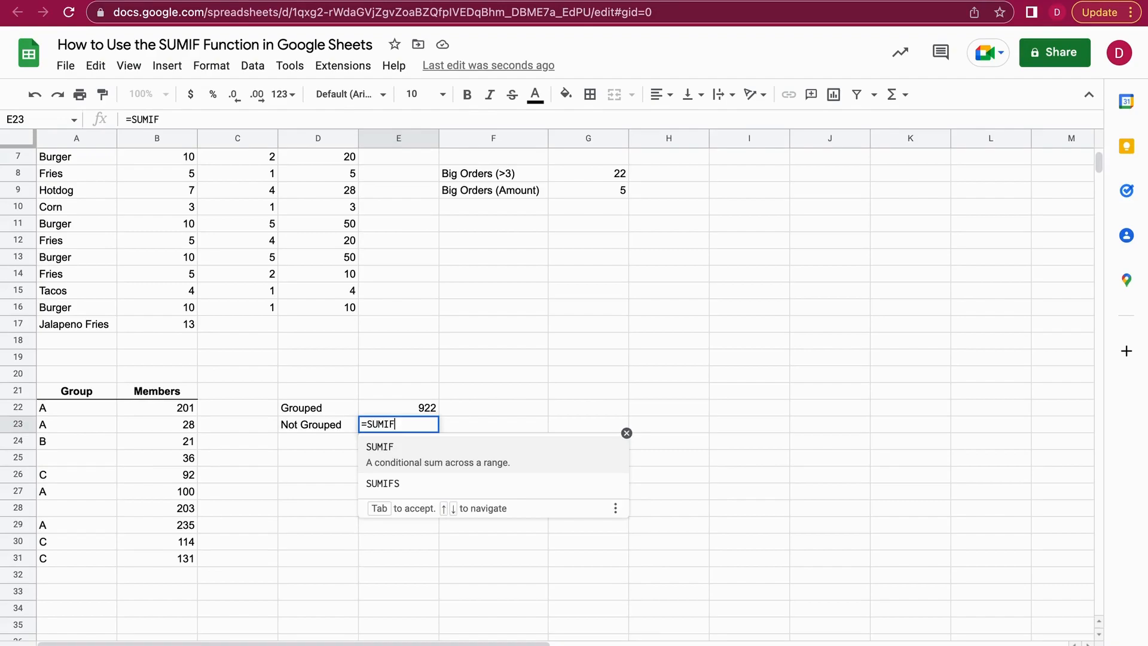
{"action": "type", "text": "("}
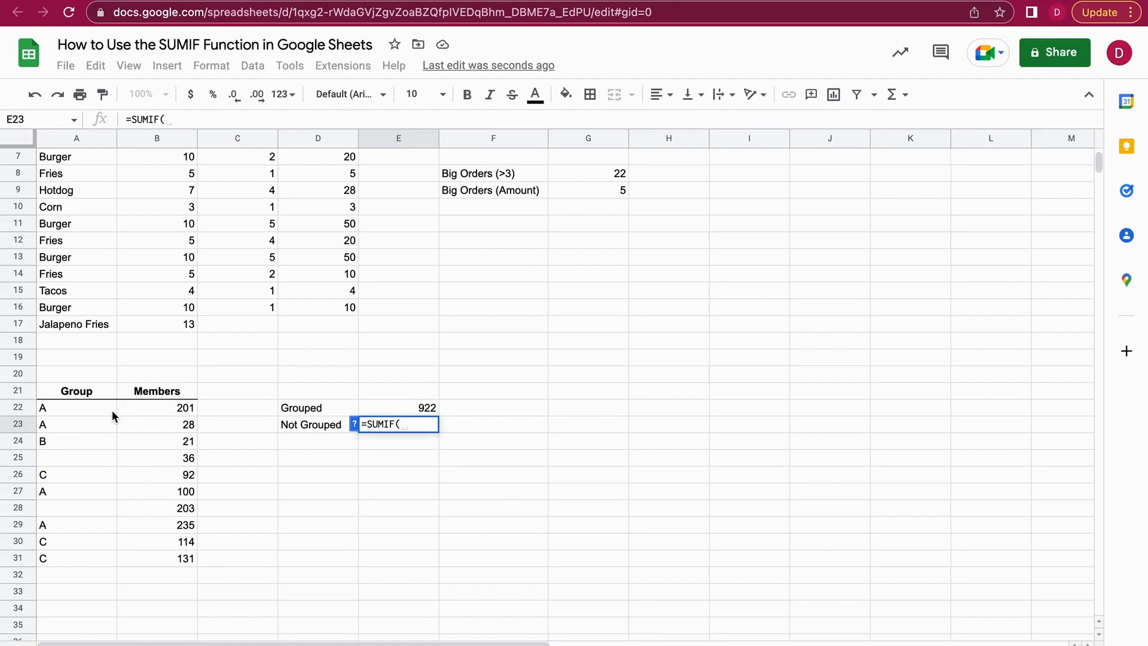
{"action": "left_click_drag", "start_coordinate": [114, 407], "coordinate": [106, 557]}
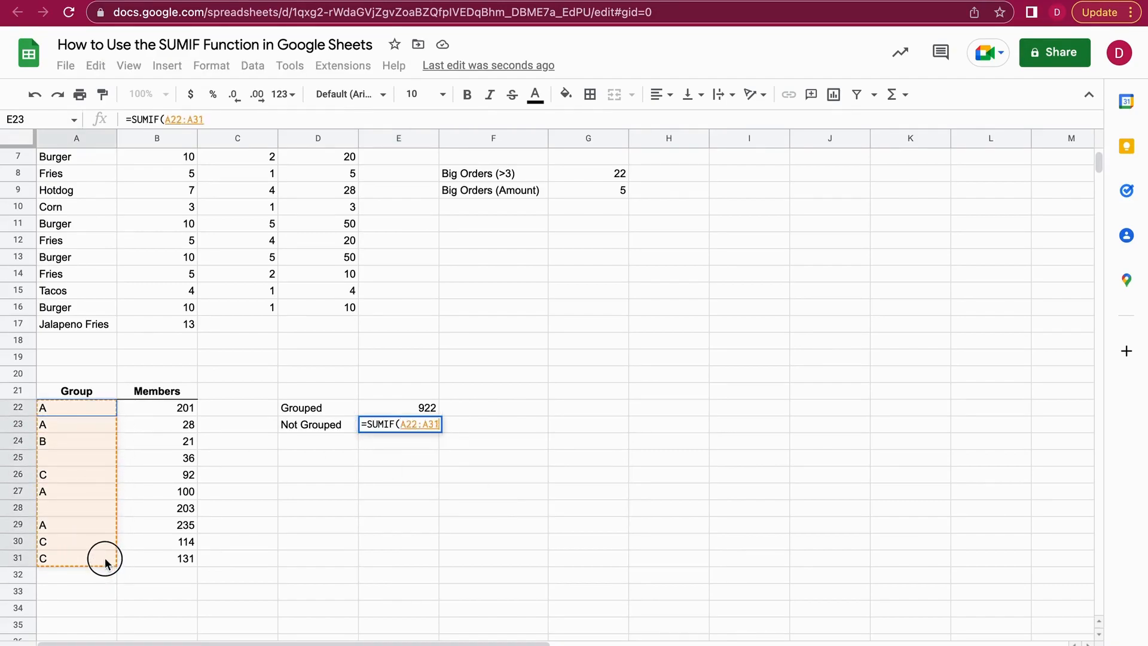
{"action": "type", "text": ","}
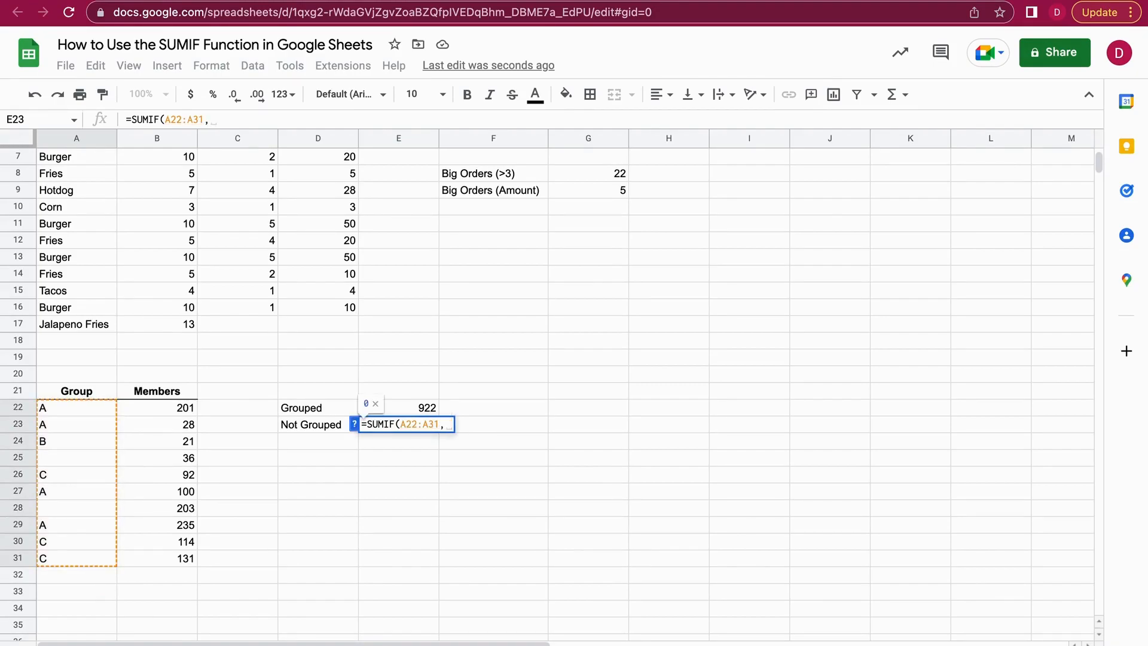
{"action": "type", "text": "\"\""}
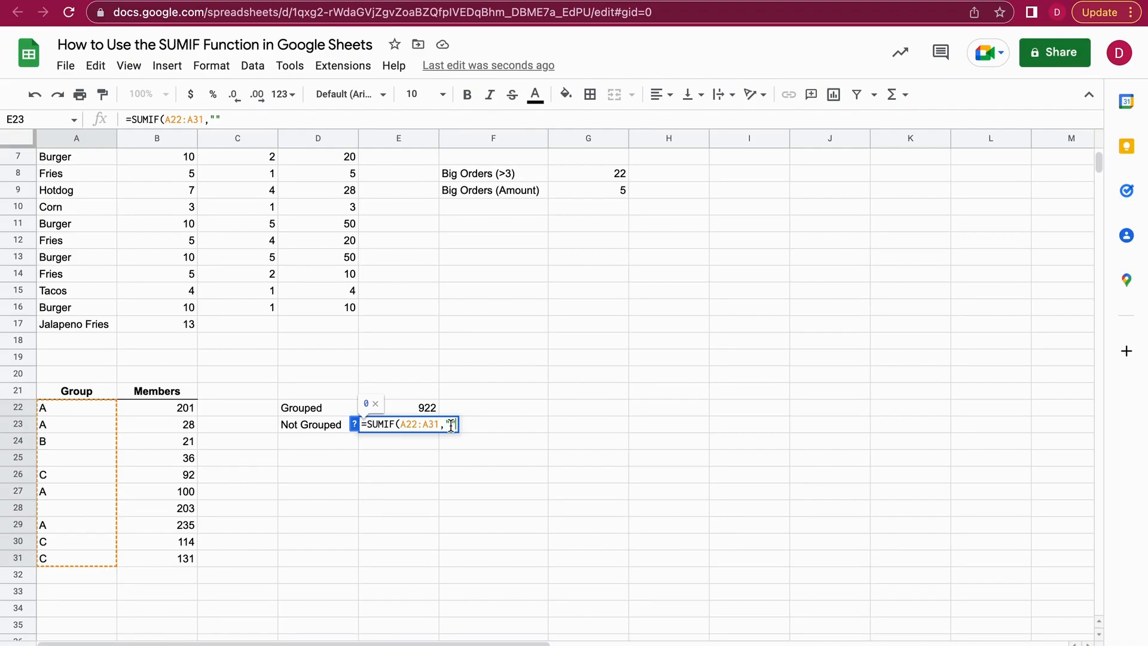
{"action": "type", "text": ","}
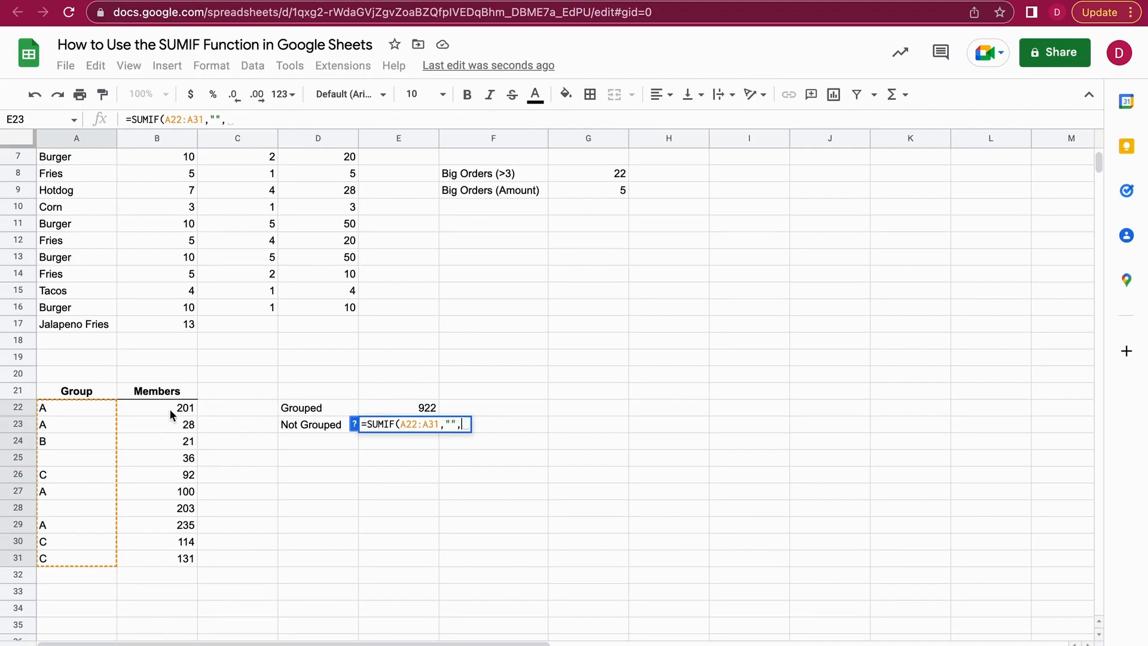
{"action": "left_click_drag", "start_coordinate": [170, 409], "coordinate": [171, 556]}
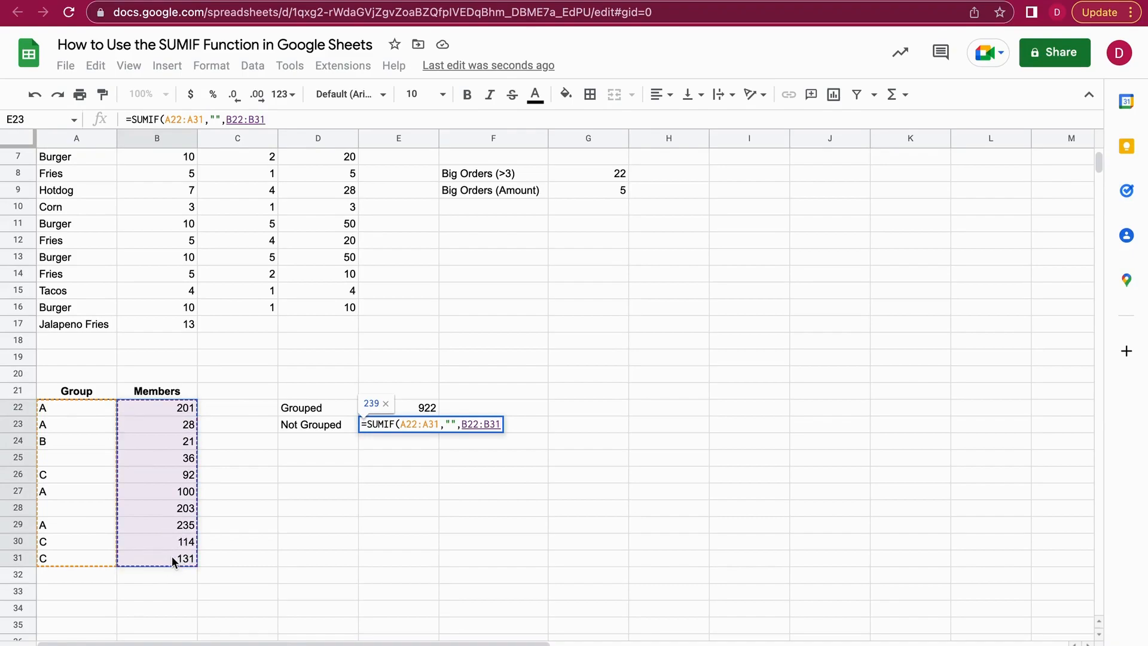
{"action": "type", "text": ")"}
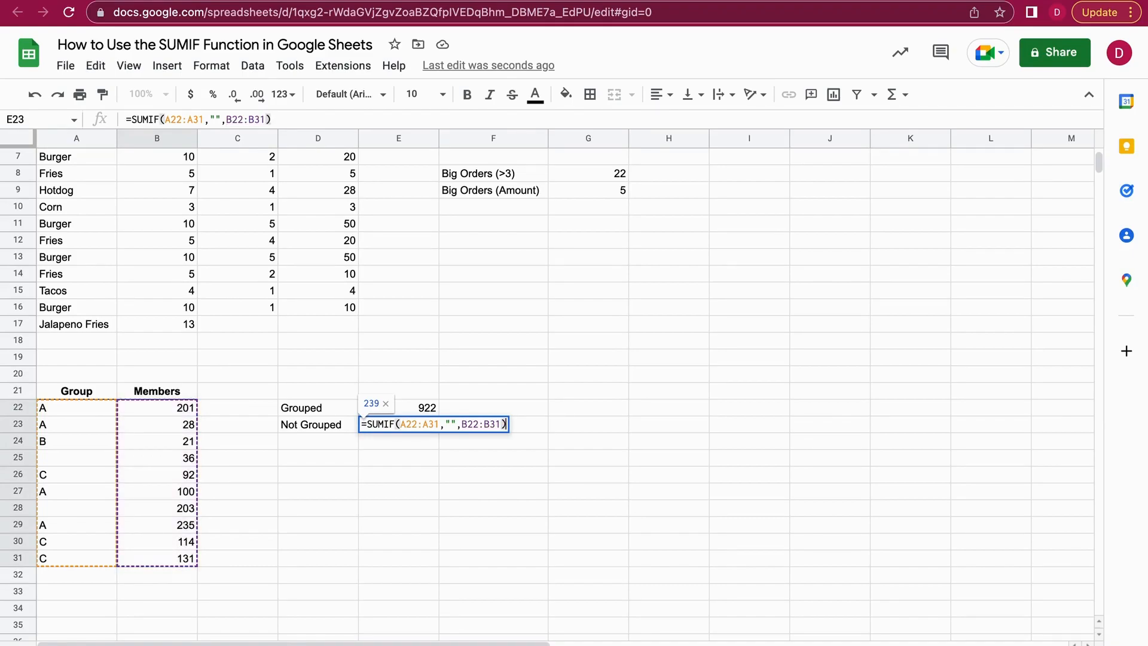
{"action": "key", "text": "Return"}
Step: Check the Not Grouped formula in E23 against the ungrouped rows A25:B25 and A28:B28
{"action": "left_click", "coordinate": [408, 424]}
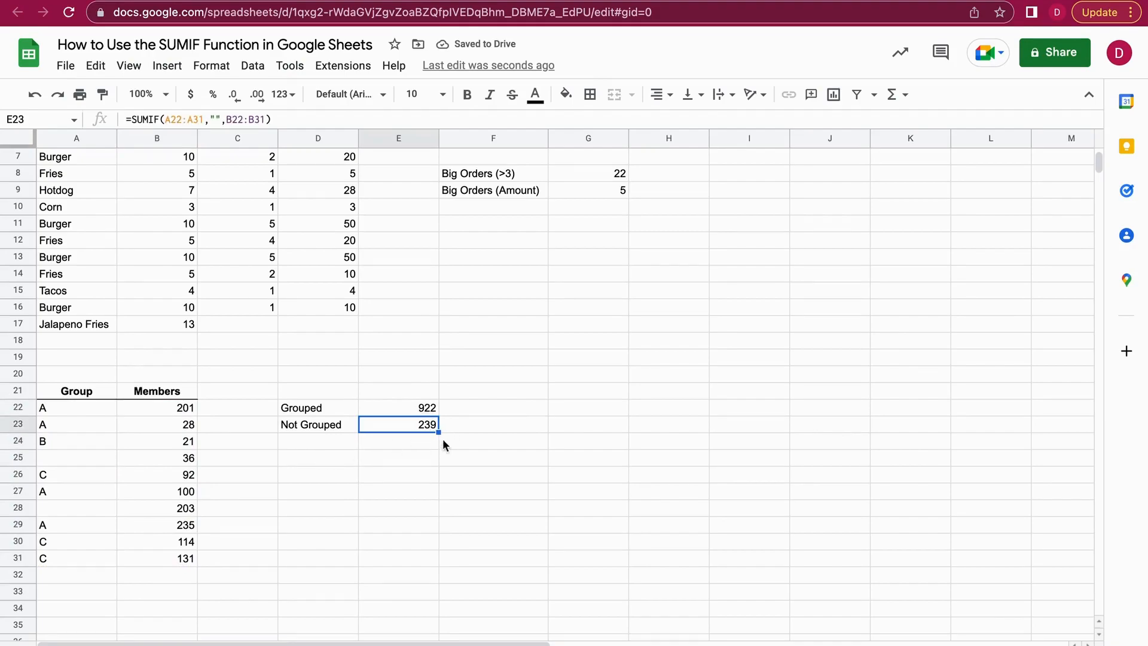
{"action": "left_click_drag", "start_coordinate": [60, 458], "coordinate": [174, 457]}
{"action": "left_click_drag", "start_coordinate": [102, 511], "coordinate": [171, 513]}
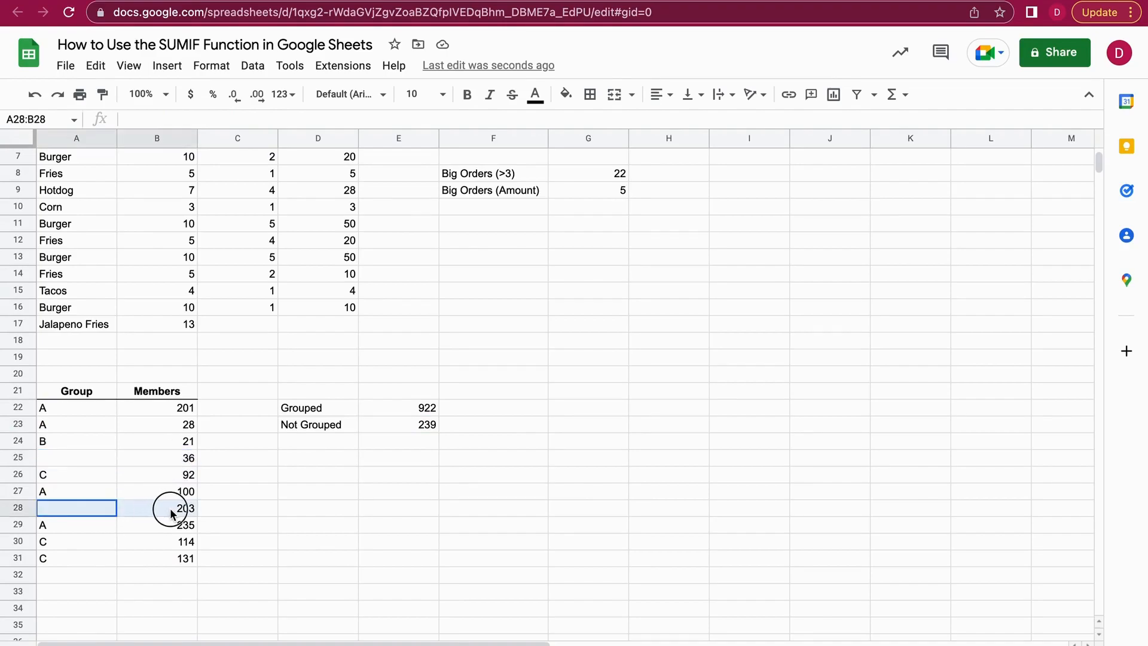